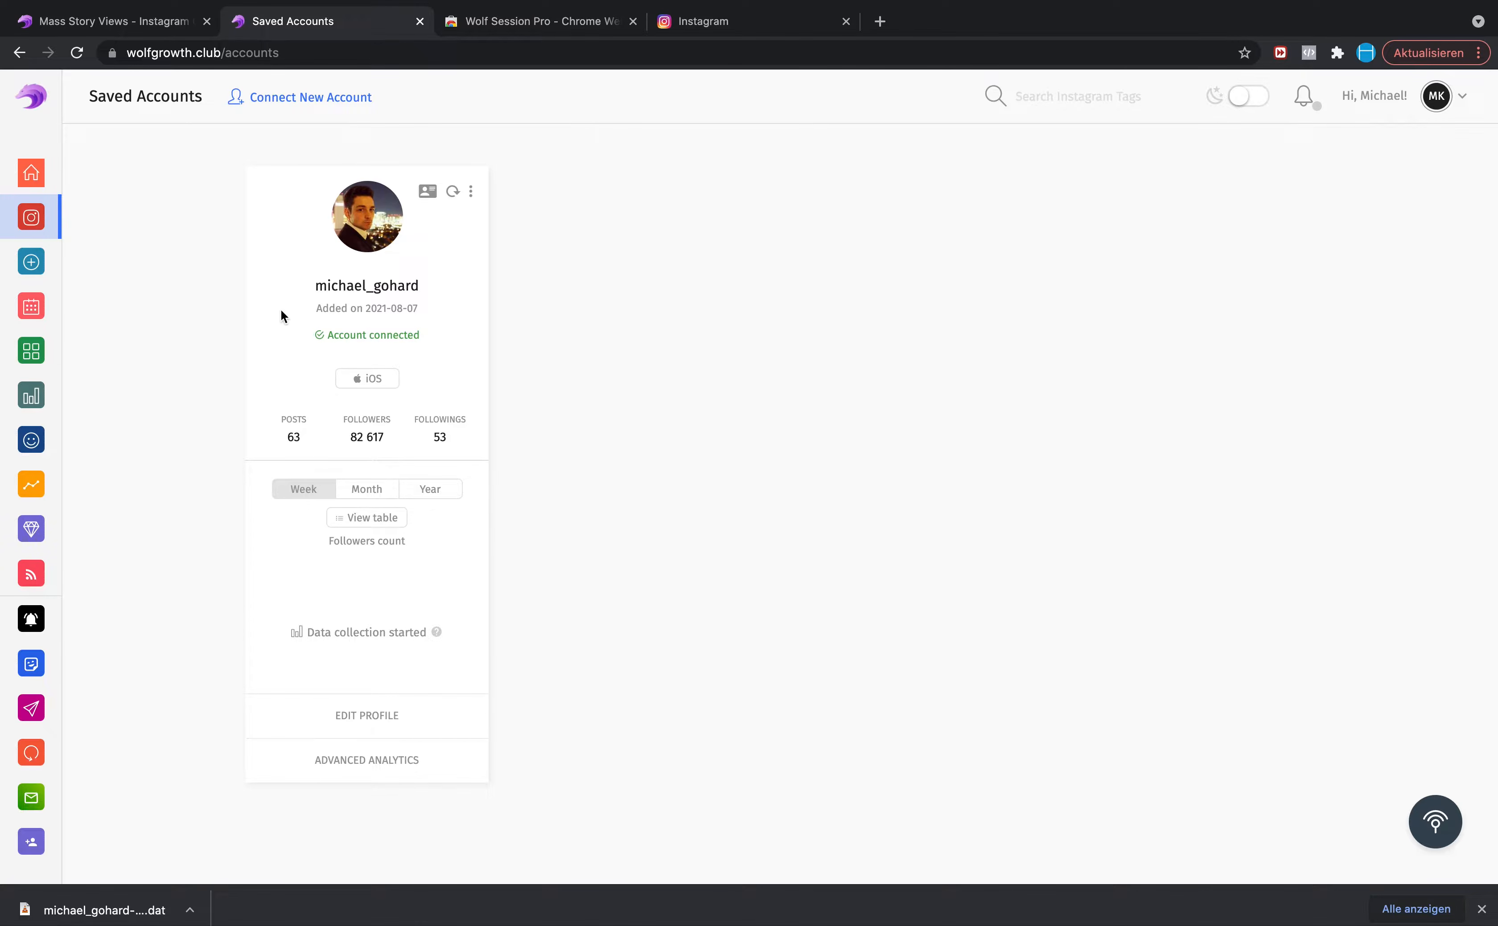
Open the Mass Story Engager Pro settings for the connected account and search hashtag targets for "travel"
{"action": "left_click", "coordinate": [34, 667]}
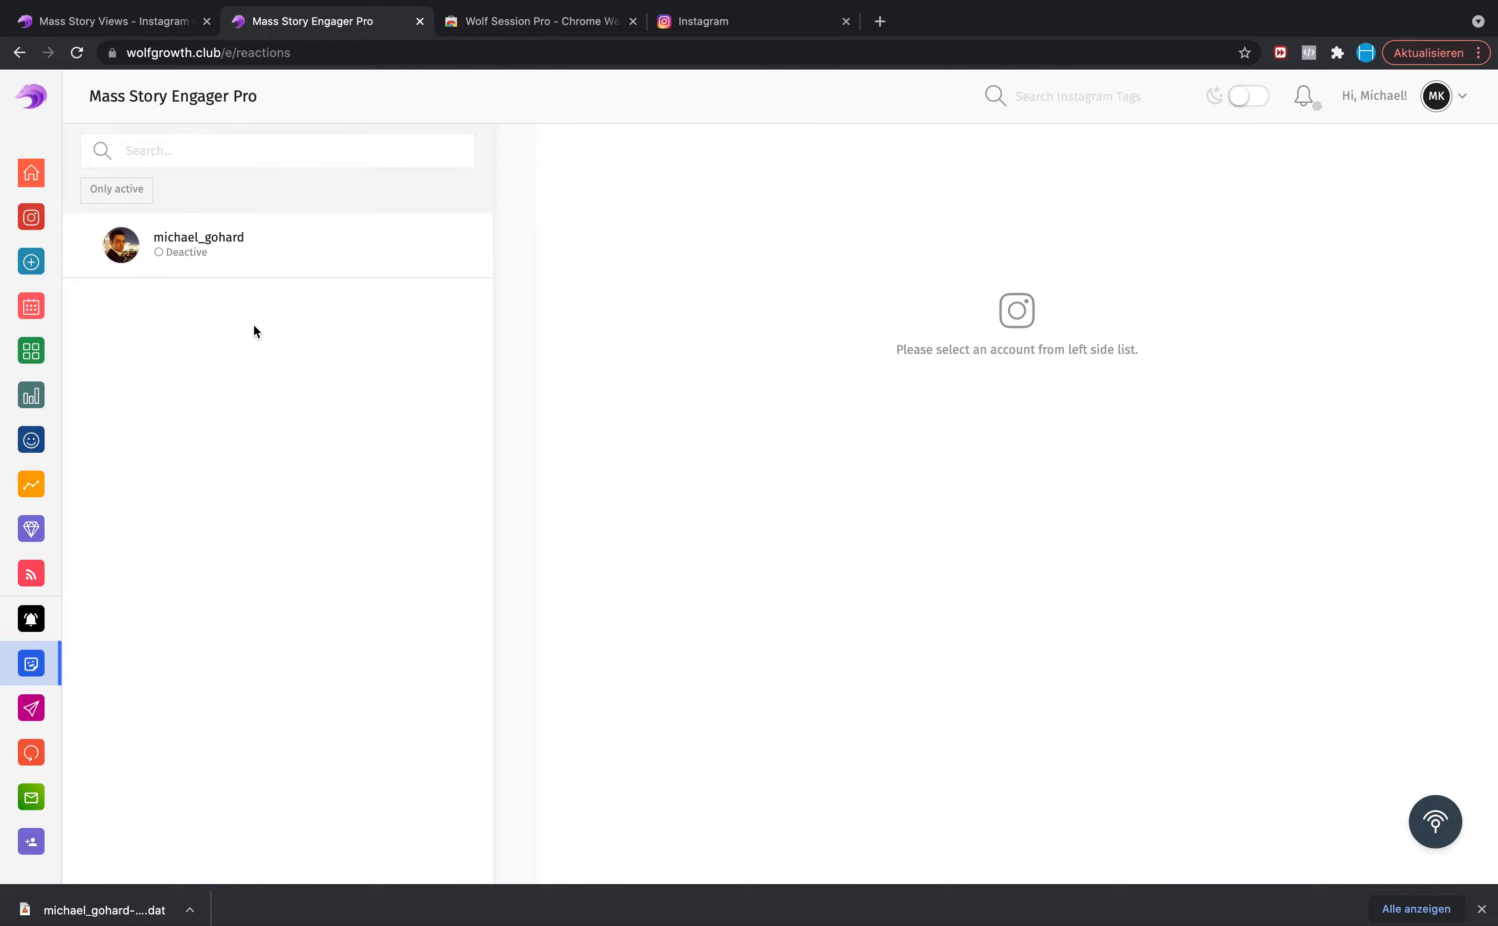
{"action": "left_click", "coordinate": [241, 256]}
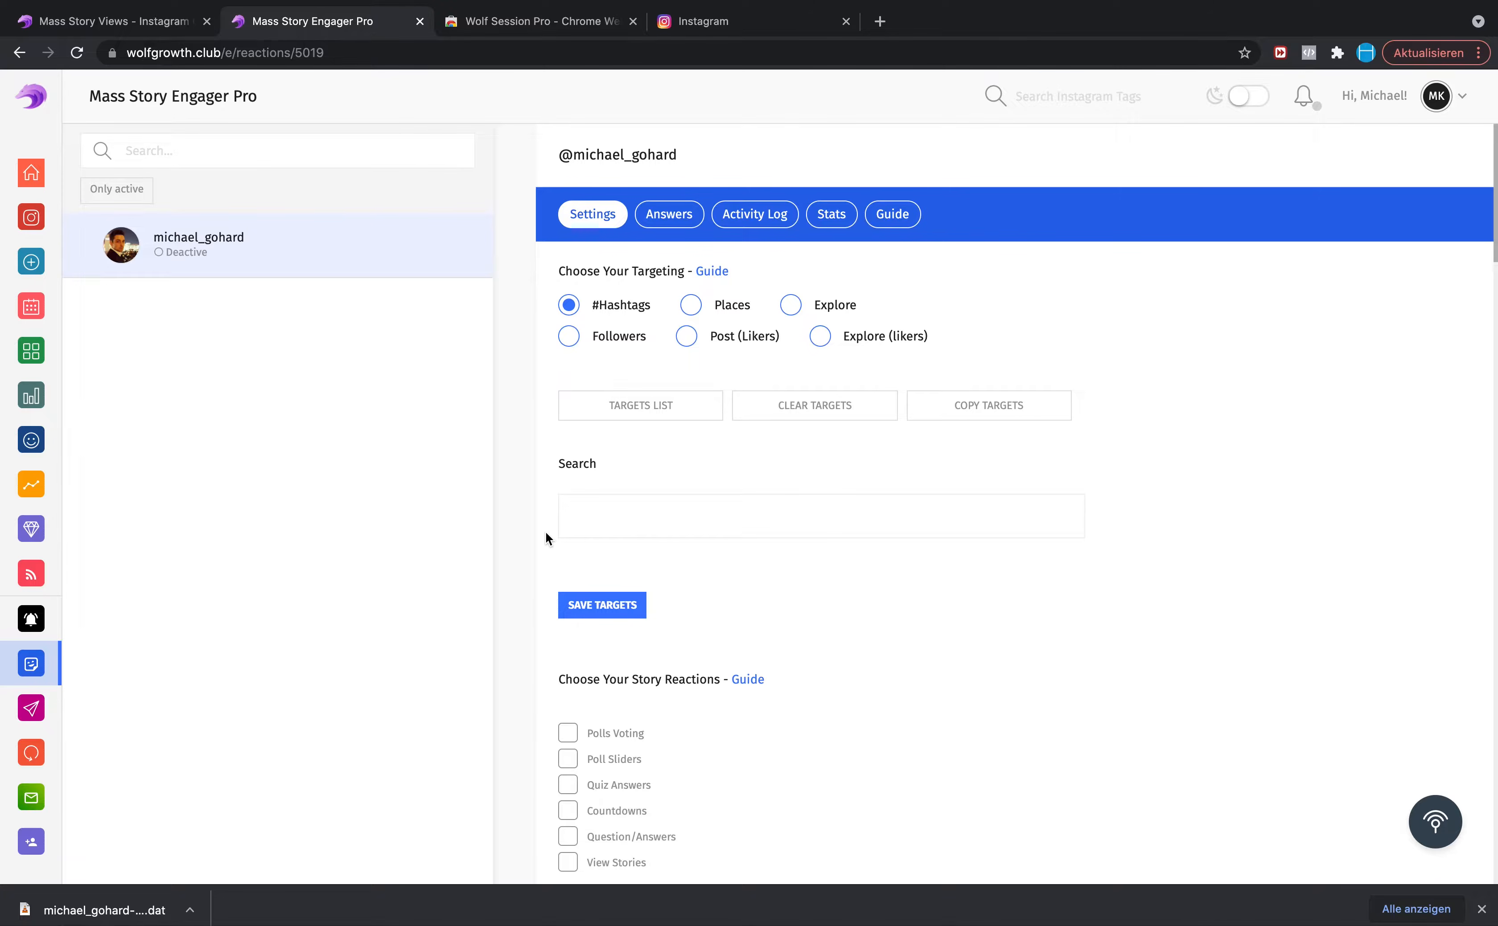
{"action": "left_click", "coordinate": [623, 521]}
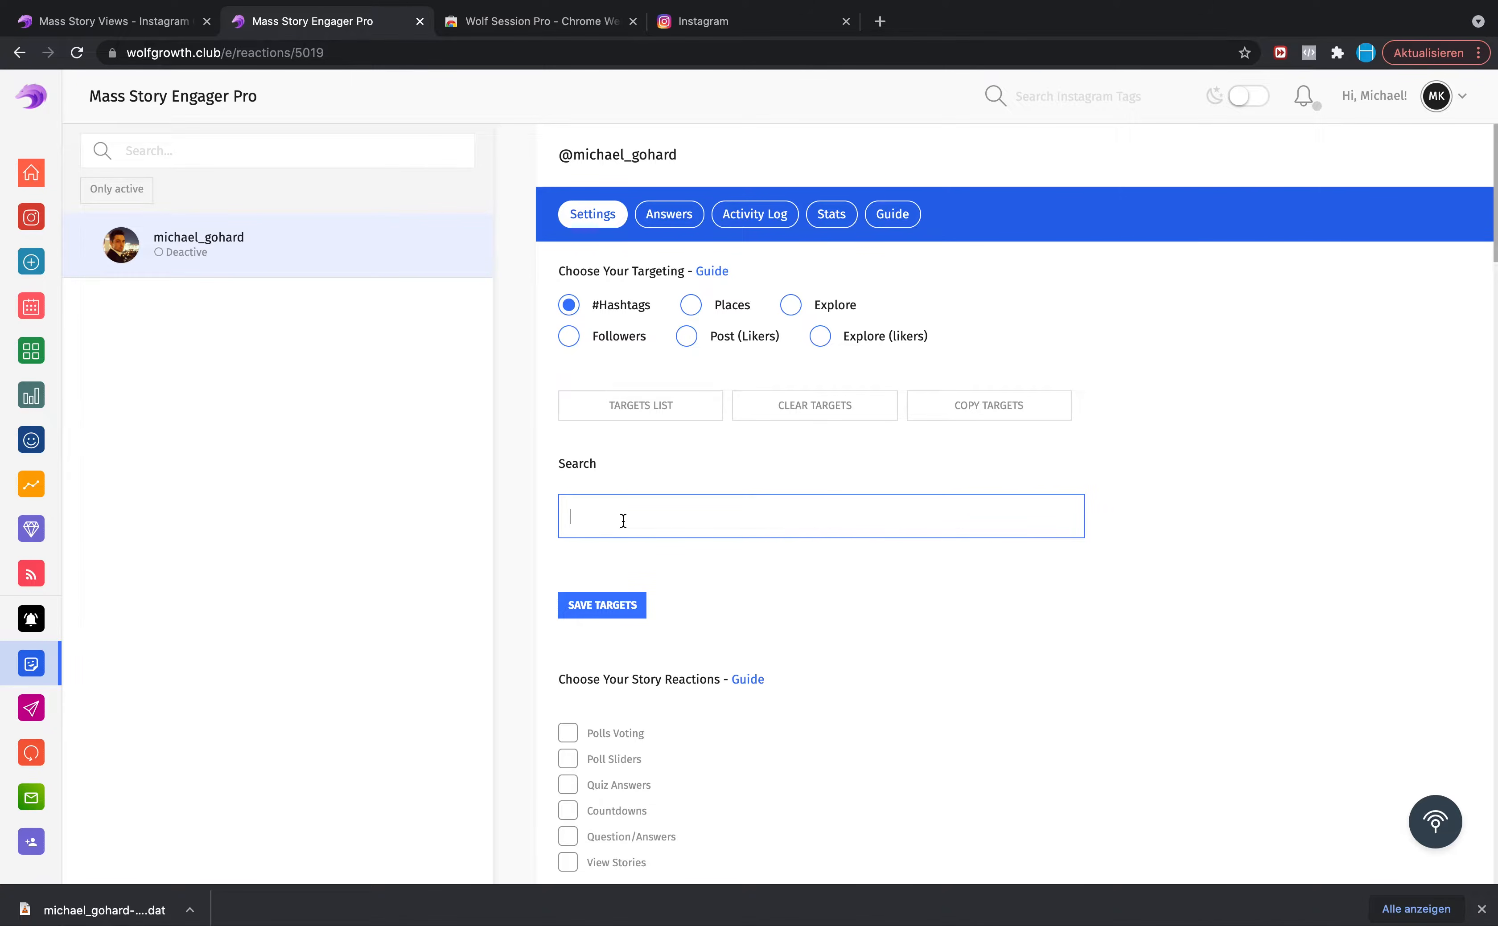
{"action": "type", "text": "travel"}
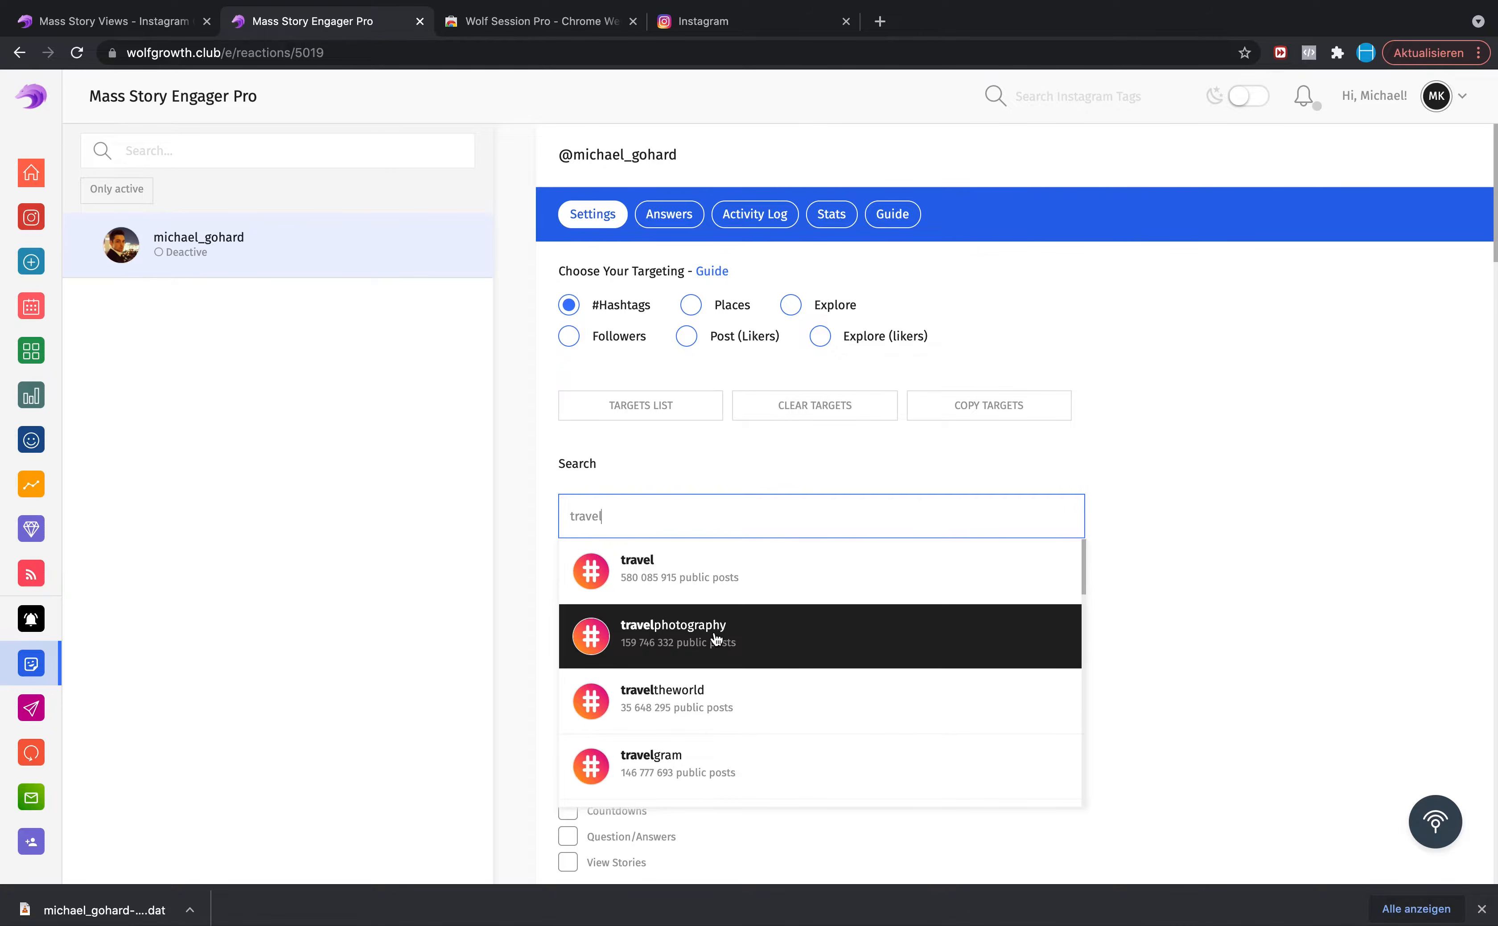
{"action": "scroll", "coordinate": [741, 653], "scroll_direction": "down", "scroll_amount": 2}
{"action": "scroll", "coordinate": [741, 653], "scroll_direction": "down", "scroll_amount": 5}
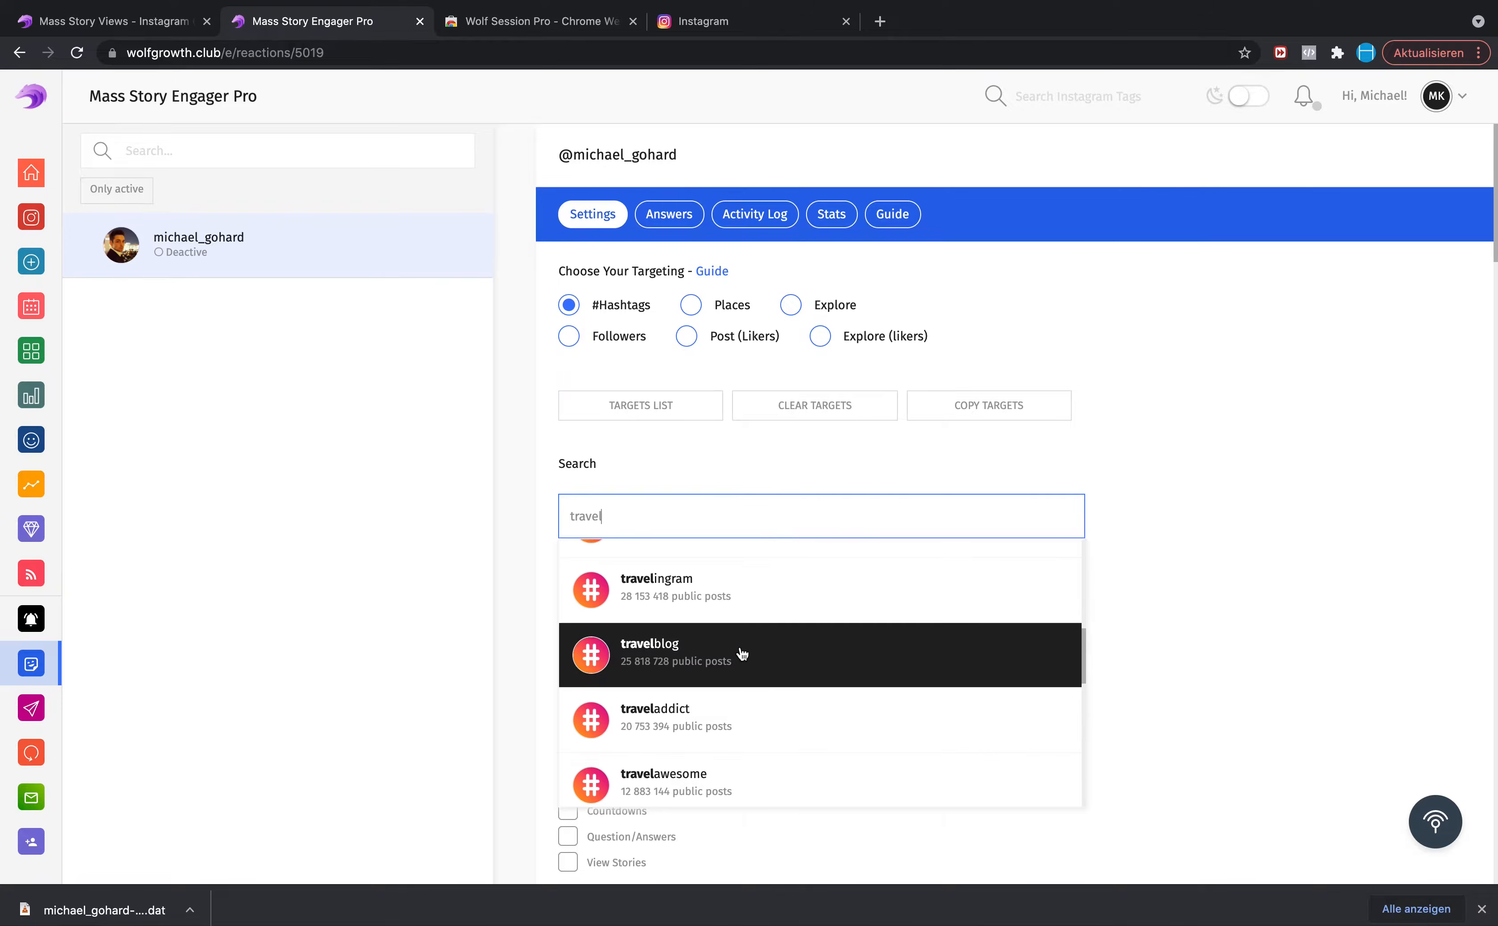
{"action": "scroll", "coordinate": [741, 653], "scroll_direction": "up", "scroll_amount": 7}
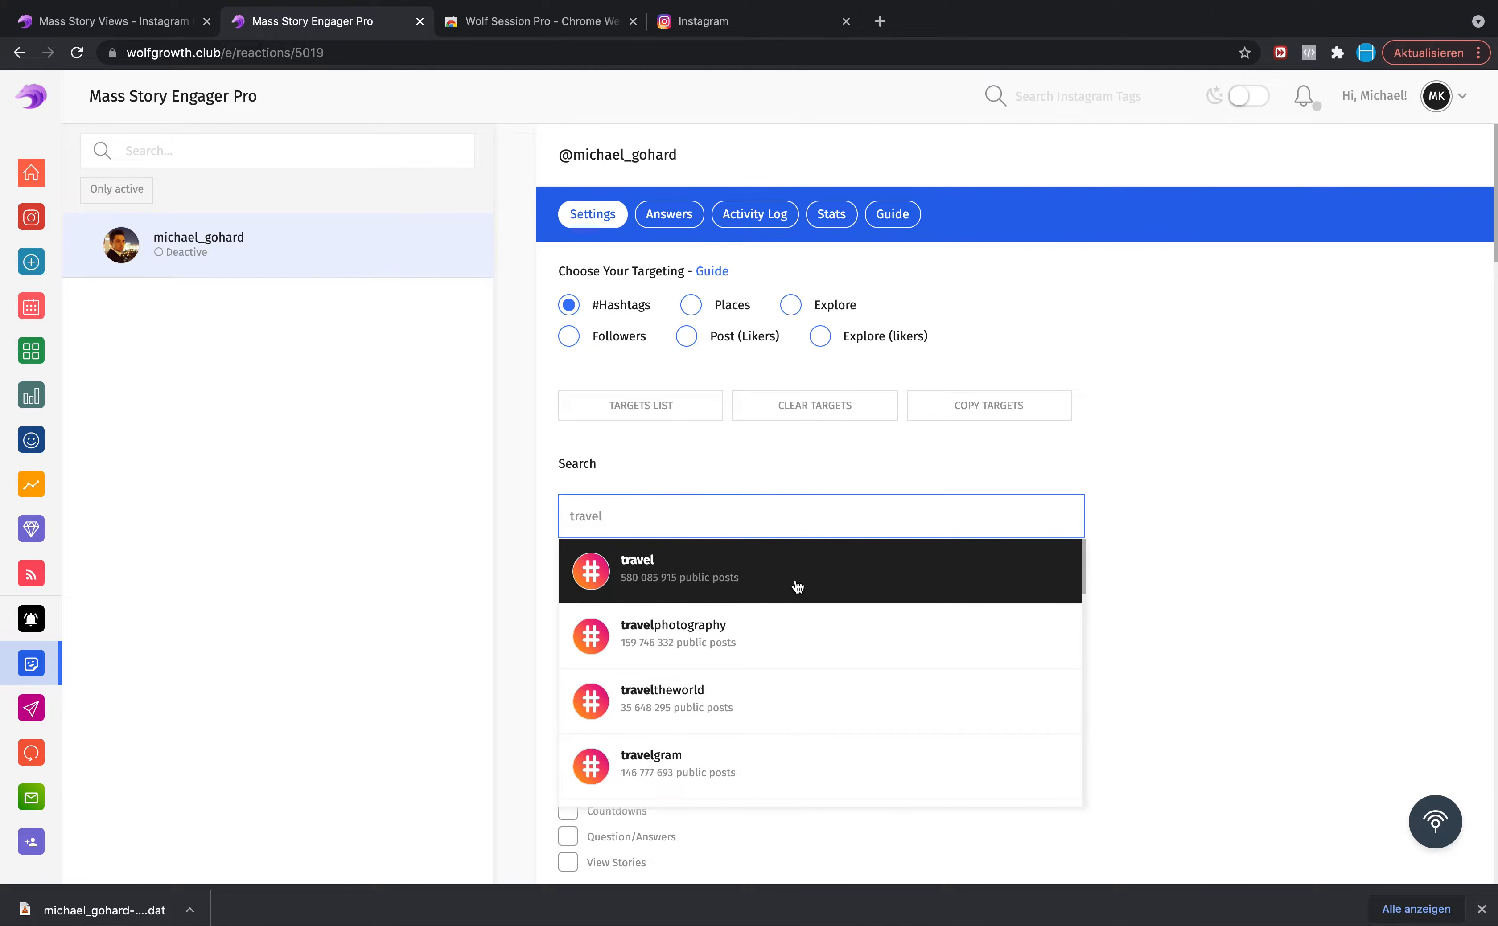
Add the hashtags travel, travelphotography, travelgram, traveltheworld and travelblogger as targets
{"action": "left_click", "coordinate": [681, 585]}
{"action": "left_click", "coordinate": [641, 531]}
{"action": "left_click", "coordinate": [665, 560]}
{"action": "left_click", "coordinate": [665, 533]}
{"action": "left_click", "coordinate": [686, 622]}
{"action": "left_click", "coordinate": [681, 524]}
{"action": "left_click", "coordinate": [683, 560]}
{"action": "left_click", "coordinate": [716, 519]}
{"action": "left_click", "coordinate": [749, 600]}
Add the hashtags traveling, travelingram, travelling, travelblog, traveladdict and travelawesome to the targets
{"action": "left_click", "coordinate": [703, 525]}
{"action": "left_click", "coordinate": [719, 582]}
{"action": "left_click", "coordinate": [722, 516]}
{"action": "left_click", "coordinate": [730, 612]}
{"action": "left_click", "coordinate": [712, 516]}
{"action": "left_click", "coordinate": [712, 575]}
{"action": "left_click", "coordinate": [712, 516]}
{"action": "left_click", "coordinate": [740, 599]}
{"action": "left_click", "coordinate": [716, 520]}
{"action": "left_click", "coordinate": [738, 571]}
{"action": "left_click", "coordinate": [718, 521]}
{"action": "left_click", "coordinate": [719, 570]}
Add the hashtags travelstoke, traveldeeper, travelmore, travelpics and travelpic to the targets
{"action": "left_click", "coordinate": [713, 517]}
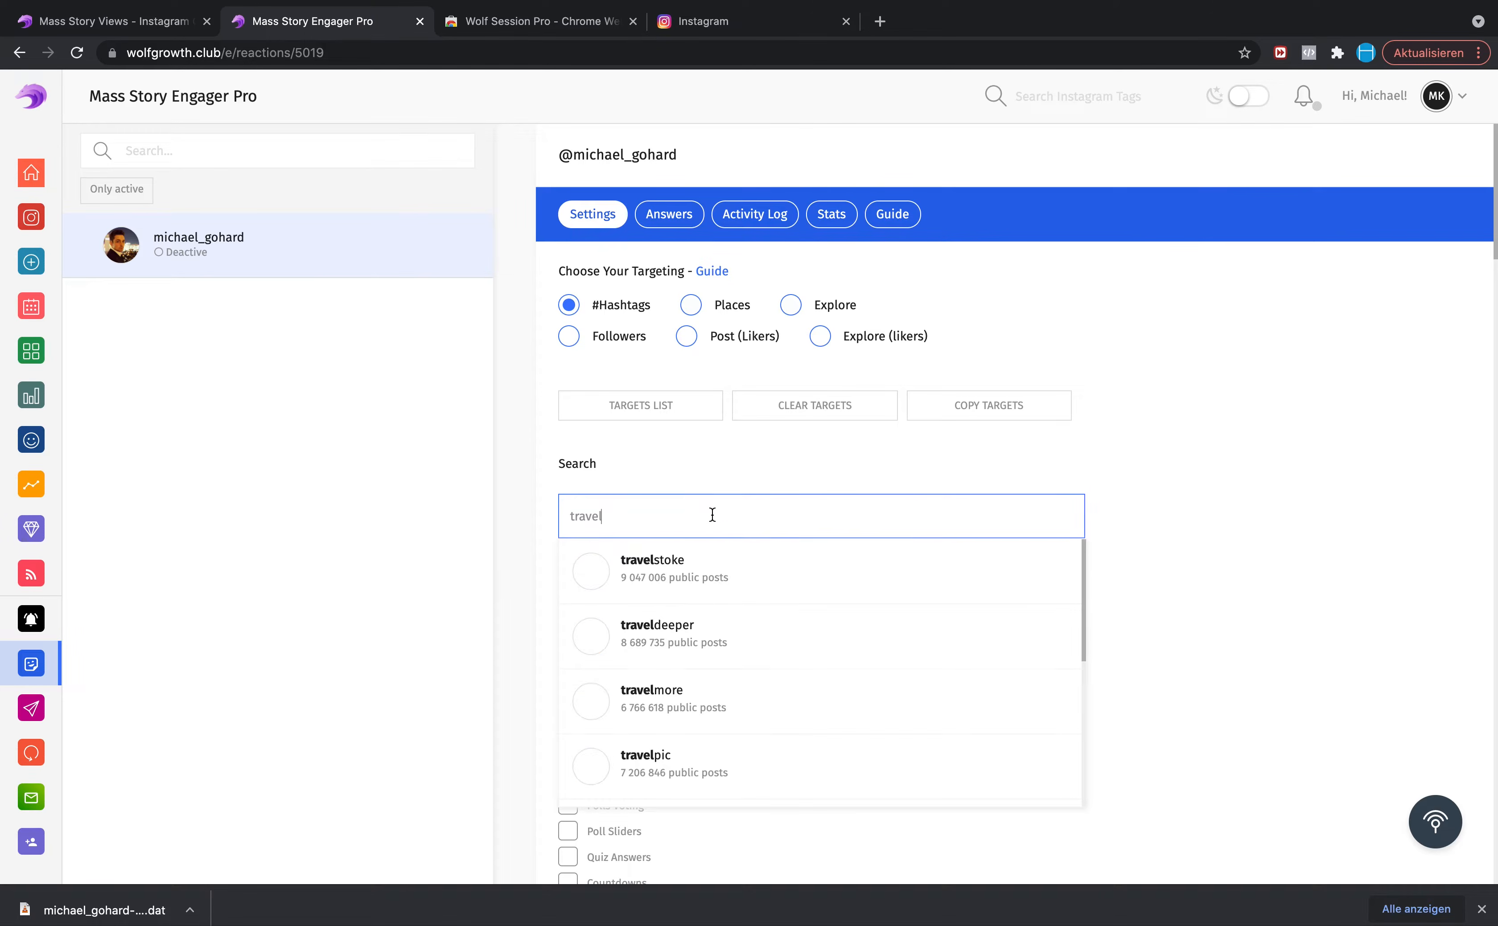
{"action": "left_click", "coordinate": [712, 584]}
{"action": "left_click", "coordinate": [702, 521]}
{"action": "left_click", "coordinate": [723, 584]}
{"action": "left_click", "coordinate": [716, 518]}
{"action": "left_click", "coordinate": [728, 582]}
{"action": "left_click", "coordinate": [723, 533]}
{"action": "left_click", "coordinate": [736, 612]}
{"action": "left_click", "coordinate": [723, 528]}
{"action": "left_click", "coordinate": [728, 586]}
Add the hashtags traveldiaries, travellife, travelbug and travelgoals to the targets
{"action": "left_click", "coordinate": [716, 520]}
{"action": "left_click", "coordinate": [732, 601]}
{"action": "left_click", "coordinate": [712, 522]}
{"action": "left_click", "coordinate": [738, 589]}
{"action": "left_click", "coordinate": [726, 525]}
{"action": "left_click", "coordinate": [729, 578]}
{"action": "left_click", "coordinate": [726, 530]}
{"action": "left_click", "coordinate": [721, 572]}
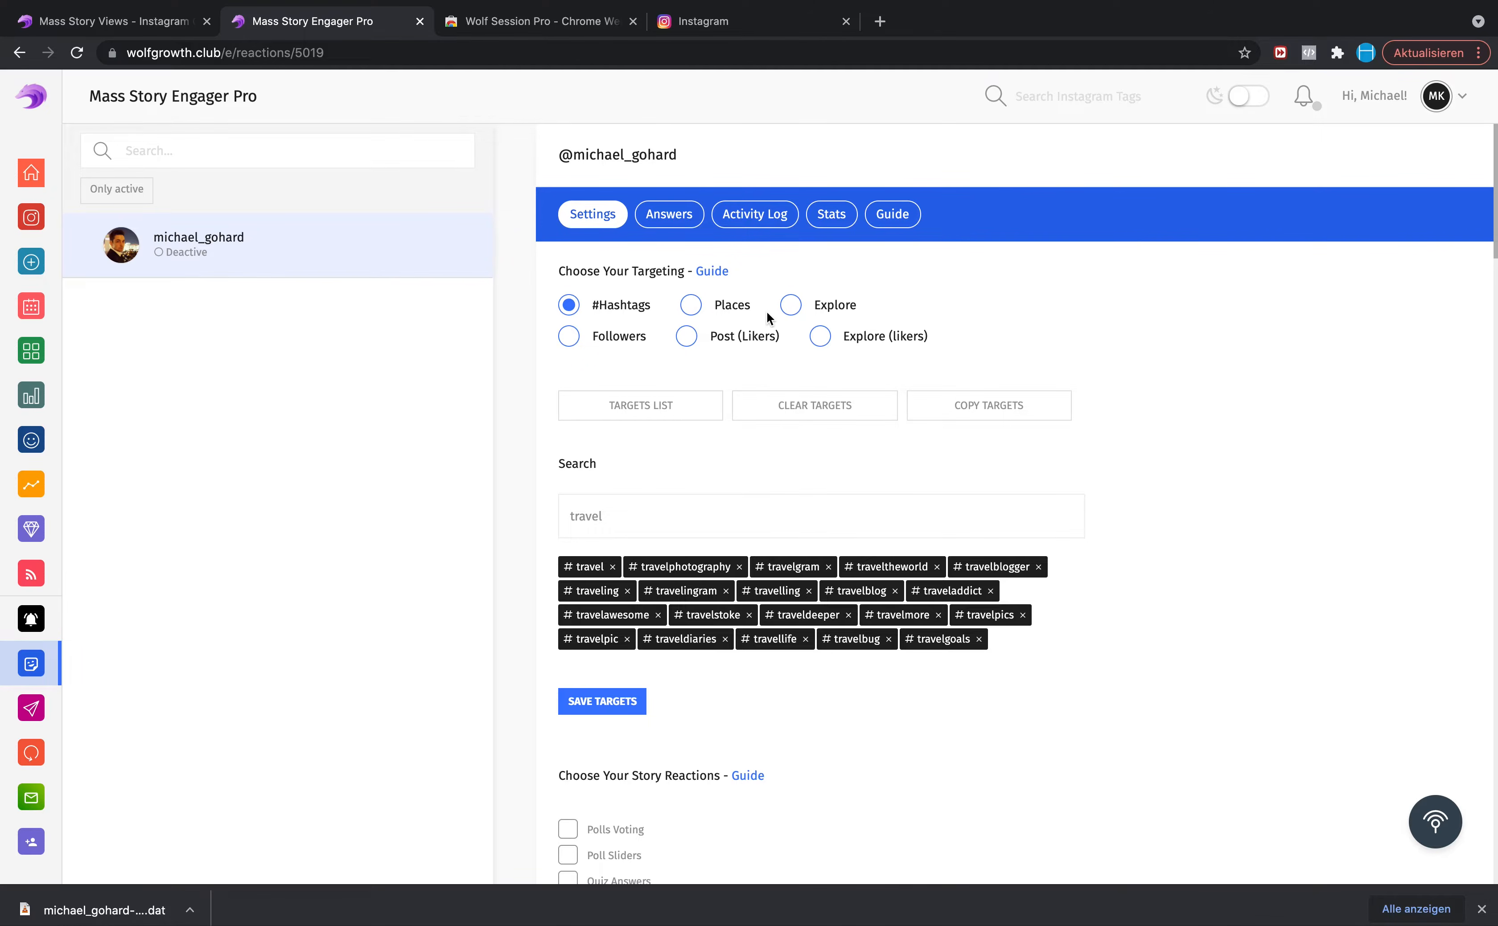
Switch the targeting type to Places and clear the search text
{"action": "left_click", "coordinate": [694, 307]}
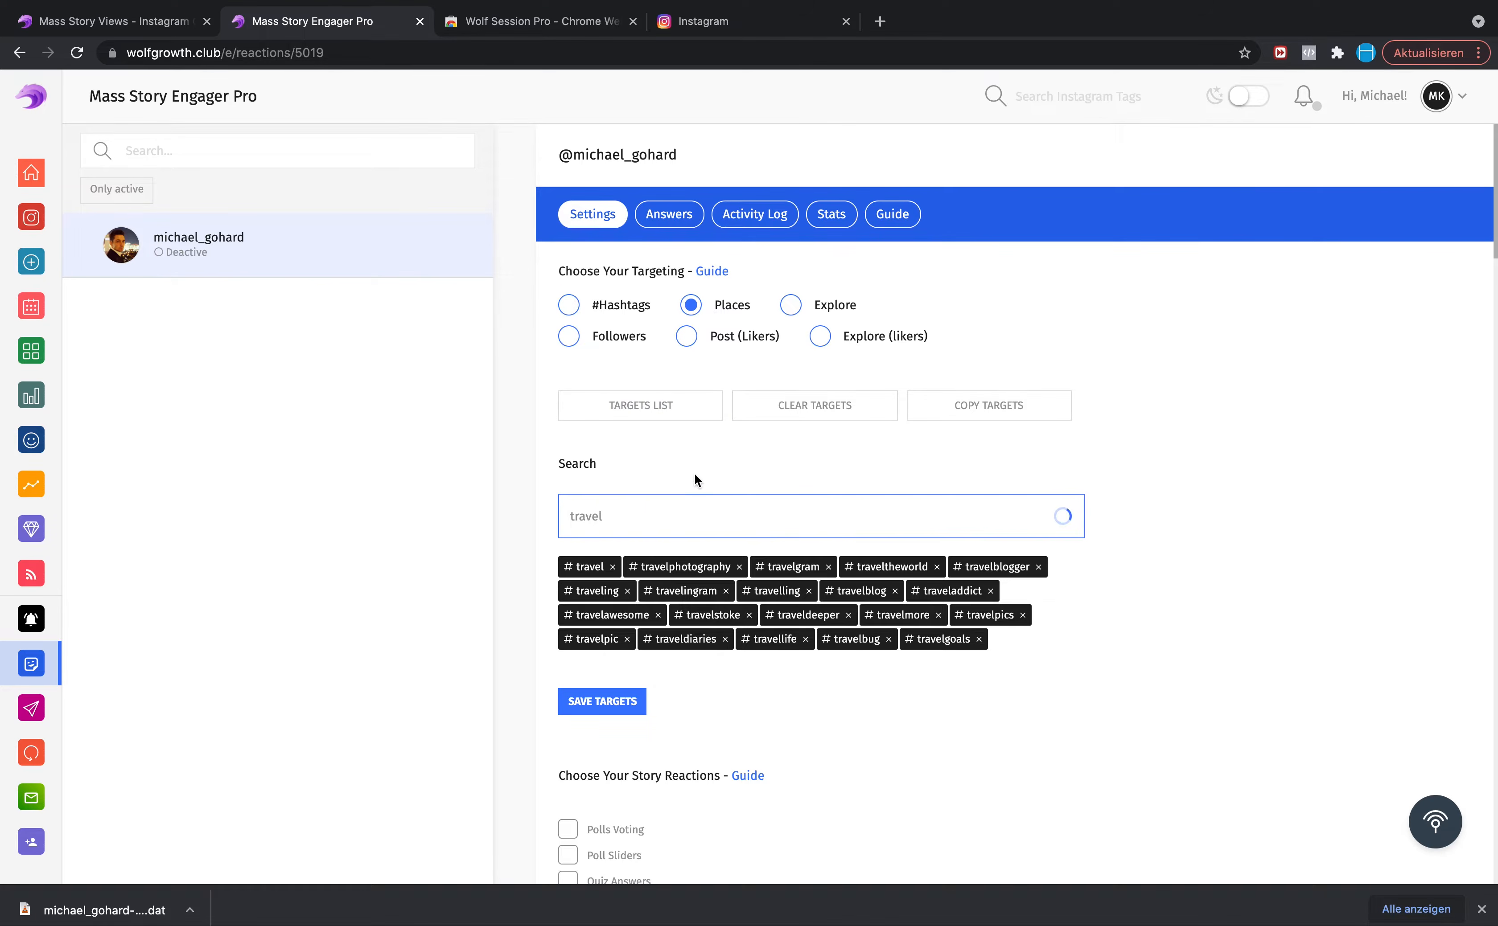
{"action": "left_click_drag", "start_coordinate": [662, 512], "coordinate": [518, 511]}
{"action": "key", "text": "BackSpace"}
{"action": "left_click", "coordinate": [636, 472]}
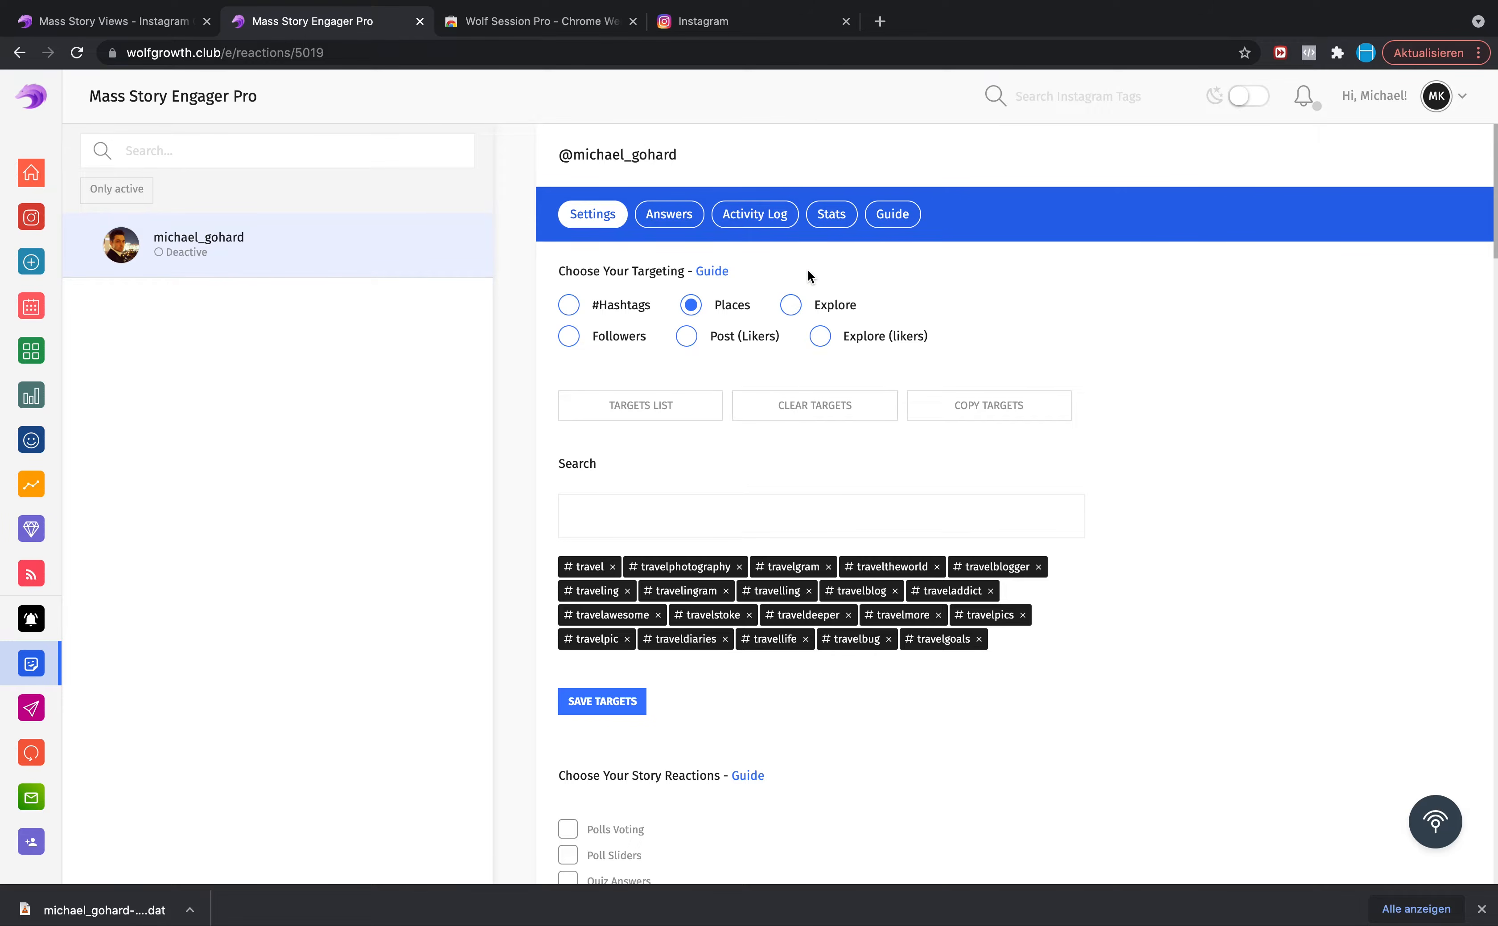
Set the targeting type to Explore, search for "travel" and add "Default page" as a target
{"action": "left_click", "coordinate": [792, 309]}
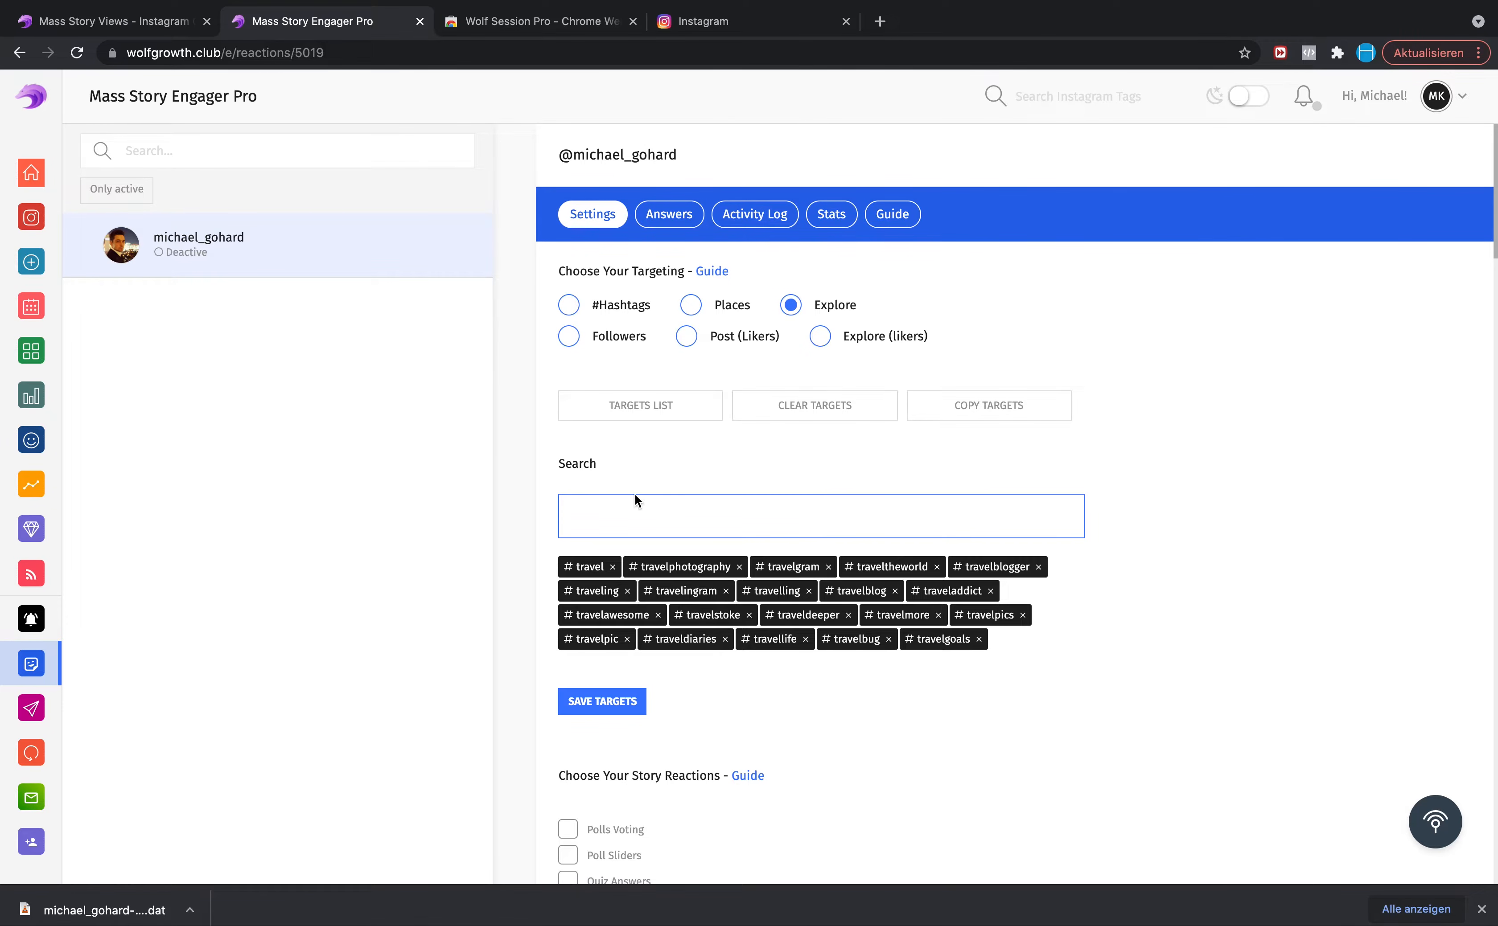
{"action": "type", "text": "travel"}
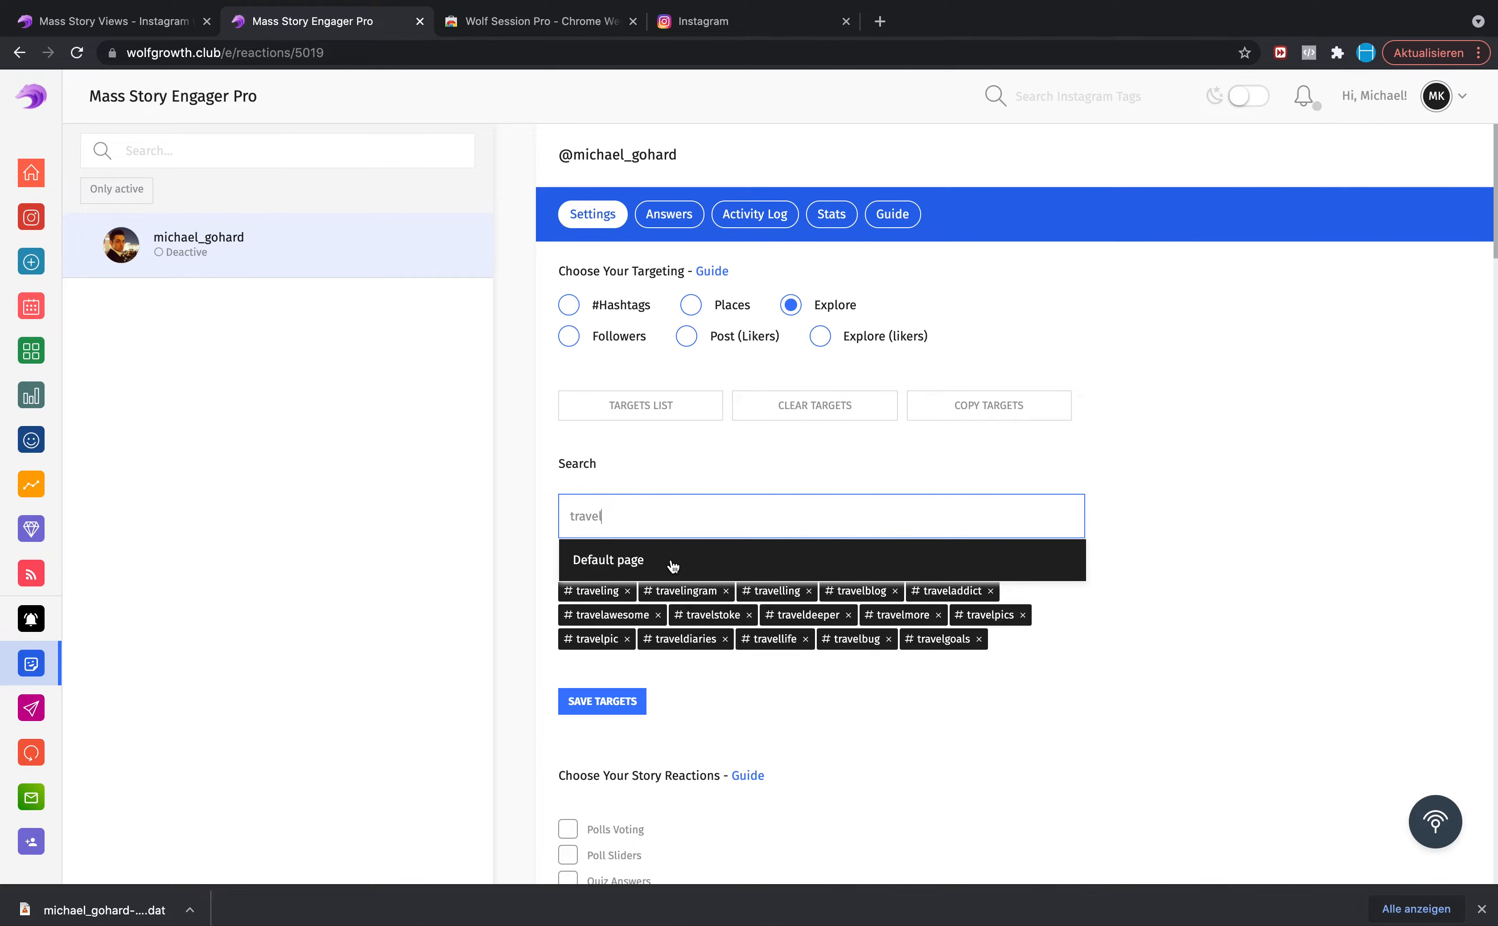
{"action": "left_click", "coordinate": [610, 562]}
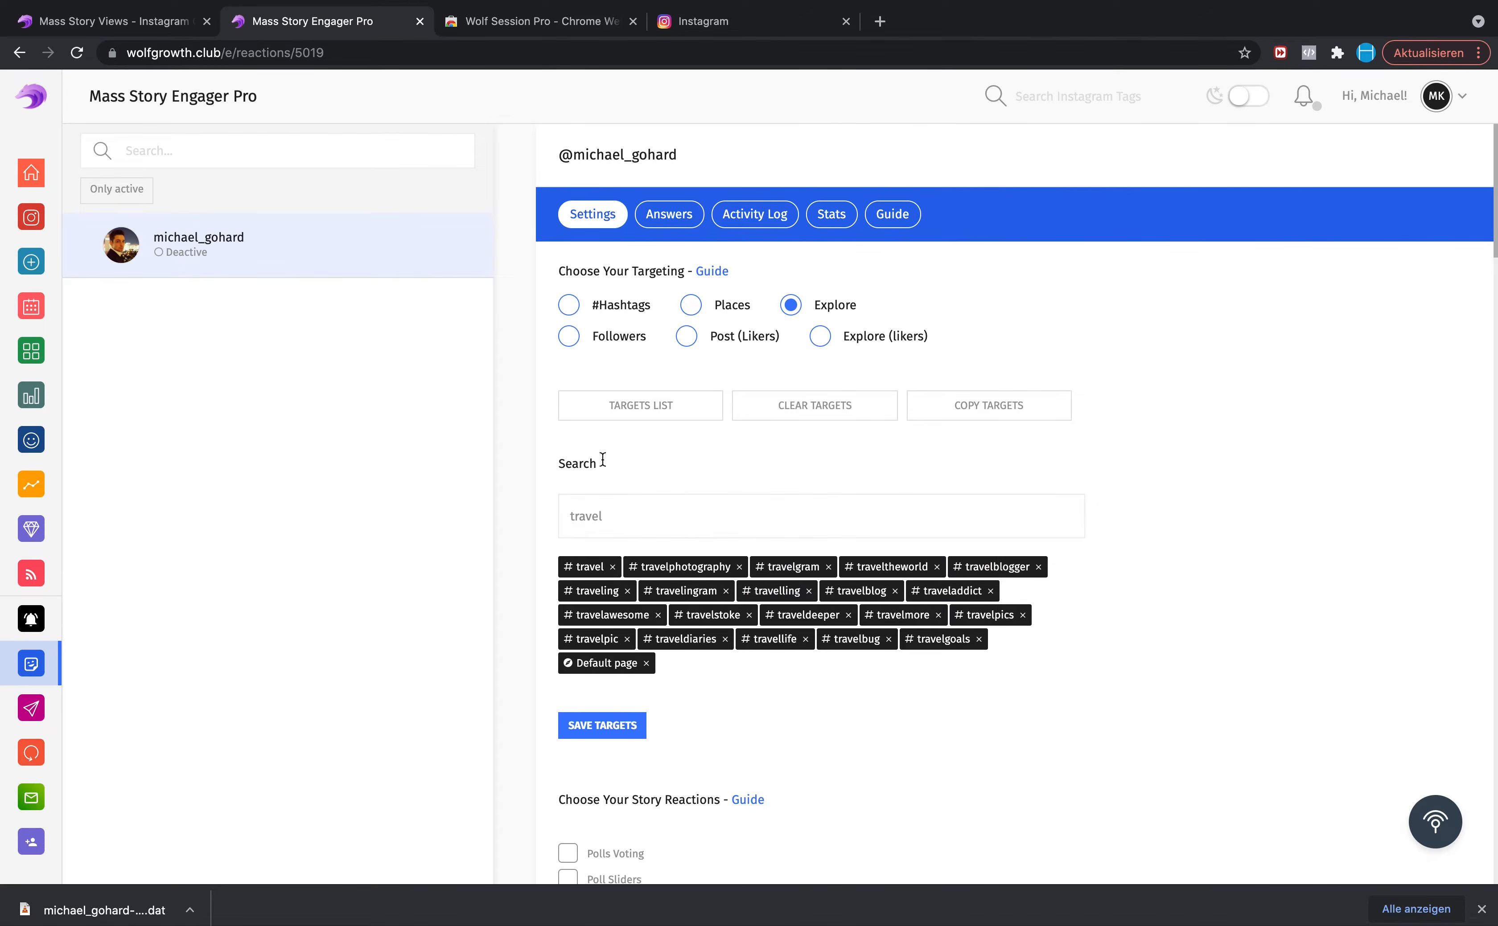
Switch targeting to Followers and add the accounts travelsbyteslin, travelsfervor, bestvacations, ourtravelventure and travel
{"action": "left_click", "coordinate": [567, 343]}
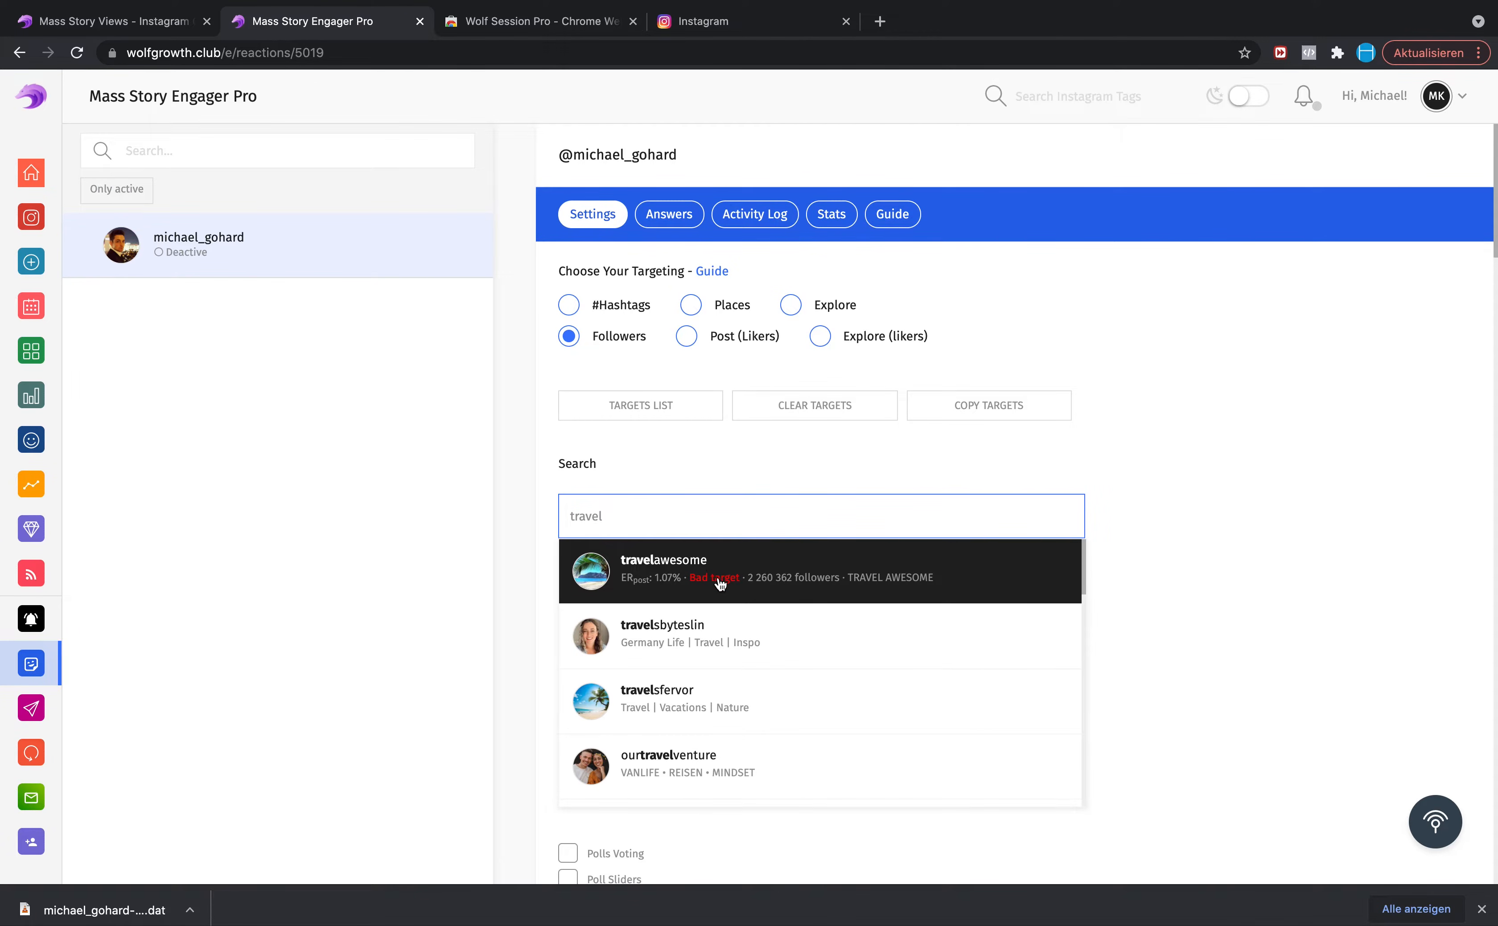
{"action": "left_click", "coordinate": [751, 644]}
{"action": "left_click", "coordinate": [689, 519]}
{"action": "left_click", "coordinate": [712, 649]}
{"action": "left_click", "coordinate": [701, 525]}
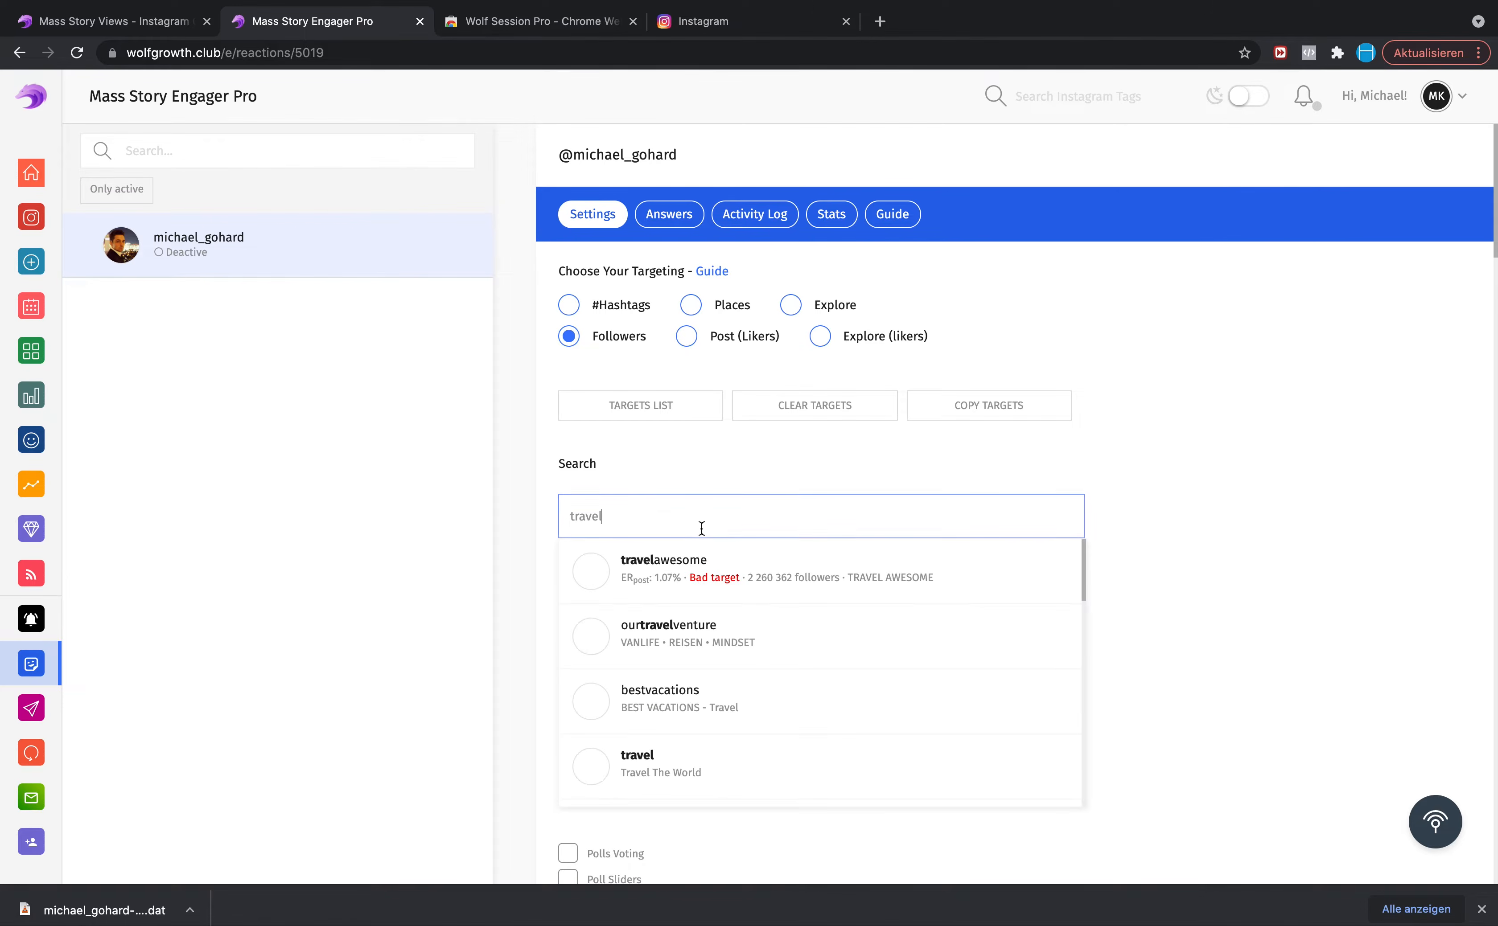
{"action": "left_click", "coordinate": [709, 708]}
{"action": "left_click", "coordinate": [722, 526]}
{"action": "left_click", "coordinate": [726, 668]}
{"action": "left_click", "coordinate": [716, 513]}
{"action": "left_click", "coordinate": [726, 664]}
Add four more suggested creator accounts from the travel results as follower targets
{"action": "left_click", "coordinate": [736, 517]}
{"action": "left_click", "coordinate": [729, 701]}
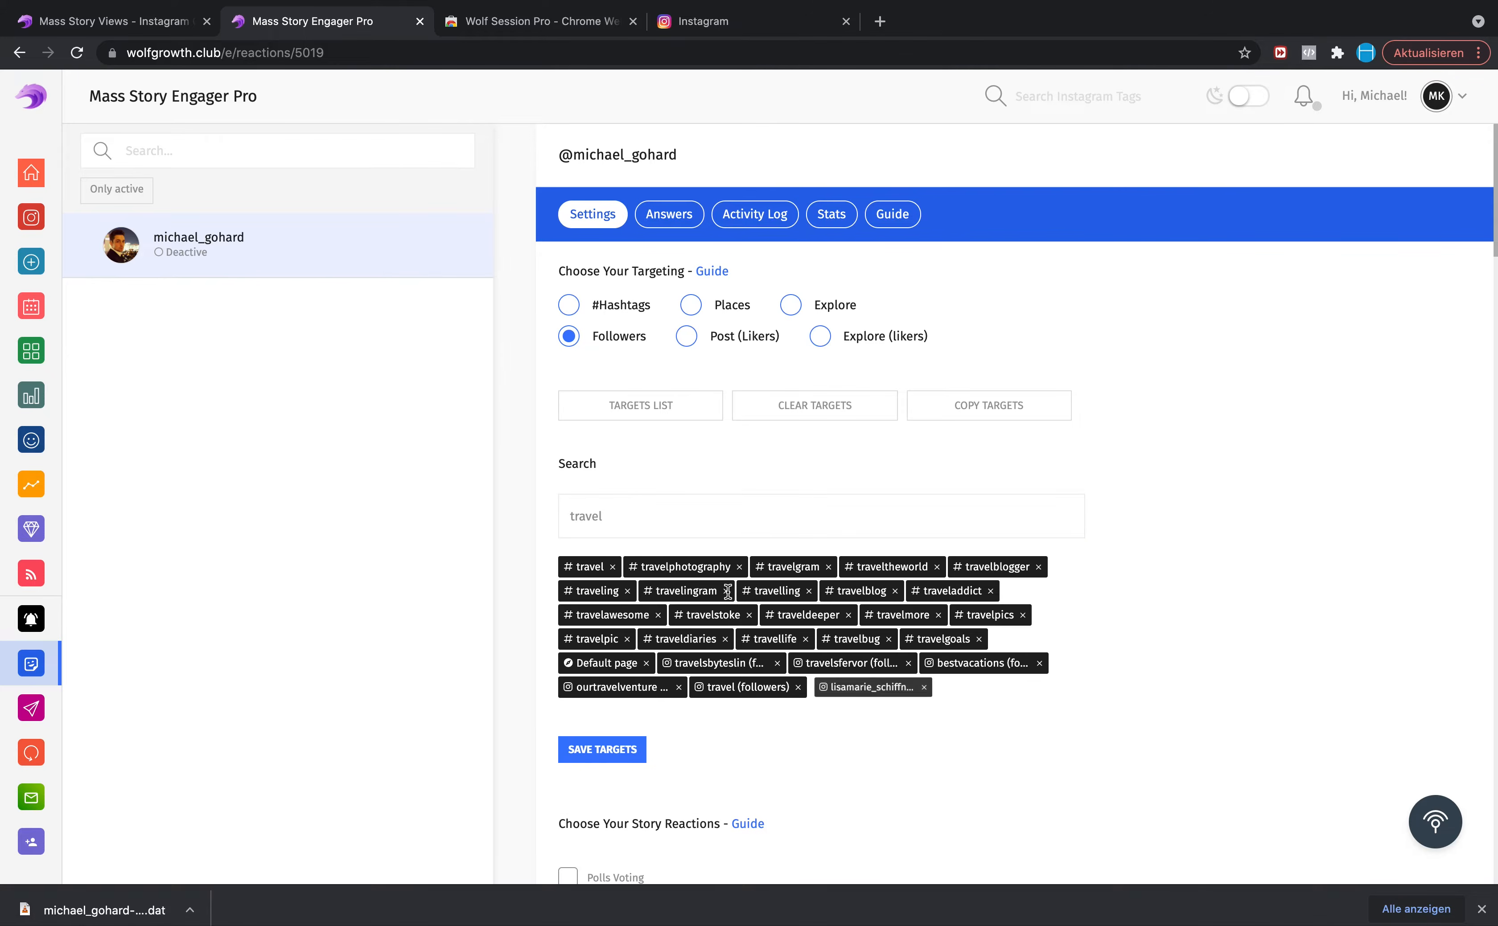
{"action": "left_click", "coordinate": [722, 528]}
{"action": "left_click", "coordinate": [715, 696]}
{"action": "left_click", "coordinate": [712, 507]}
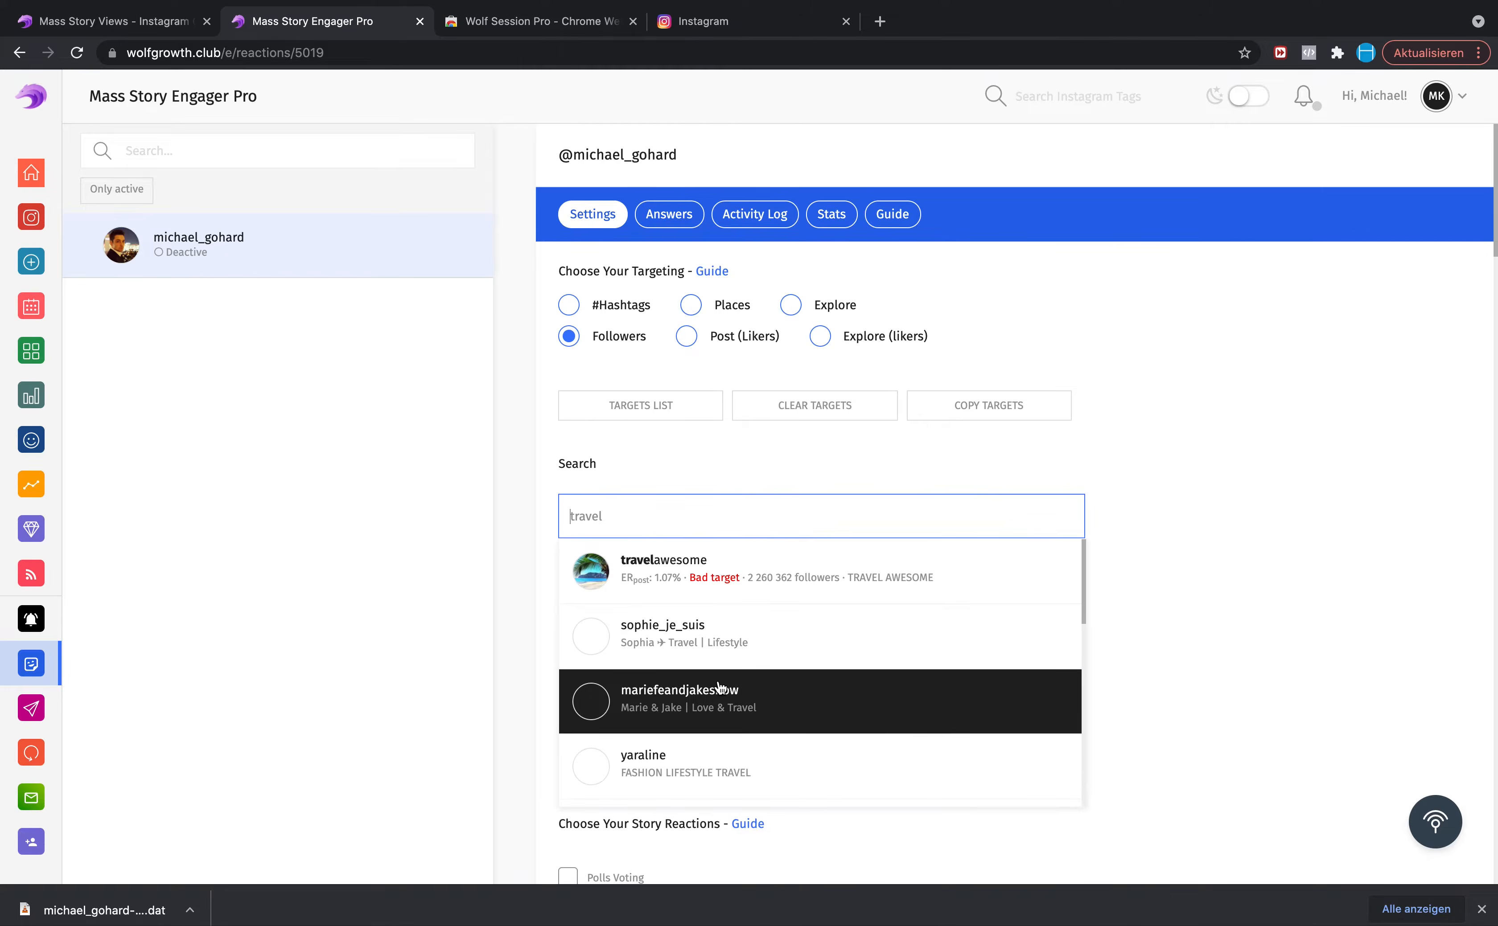
{"action": "left_click", "coordinate": [719, 692]}
{"action": "left_click", "coordinate": [718, 522]}
{"action": "left_click", "coordinate": [718, 708]}
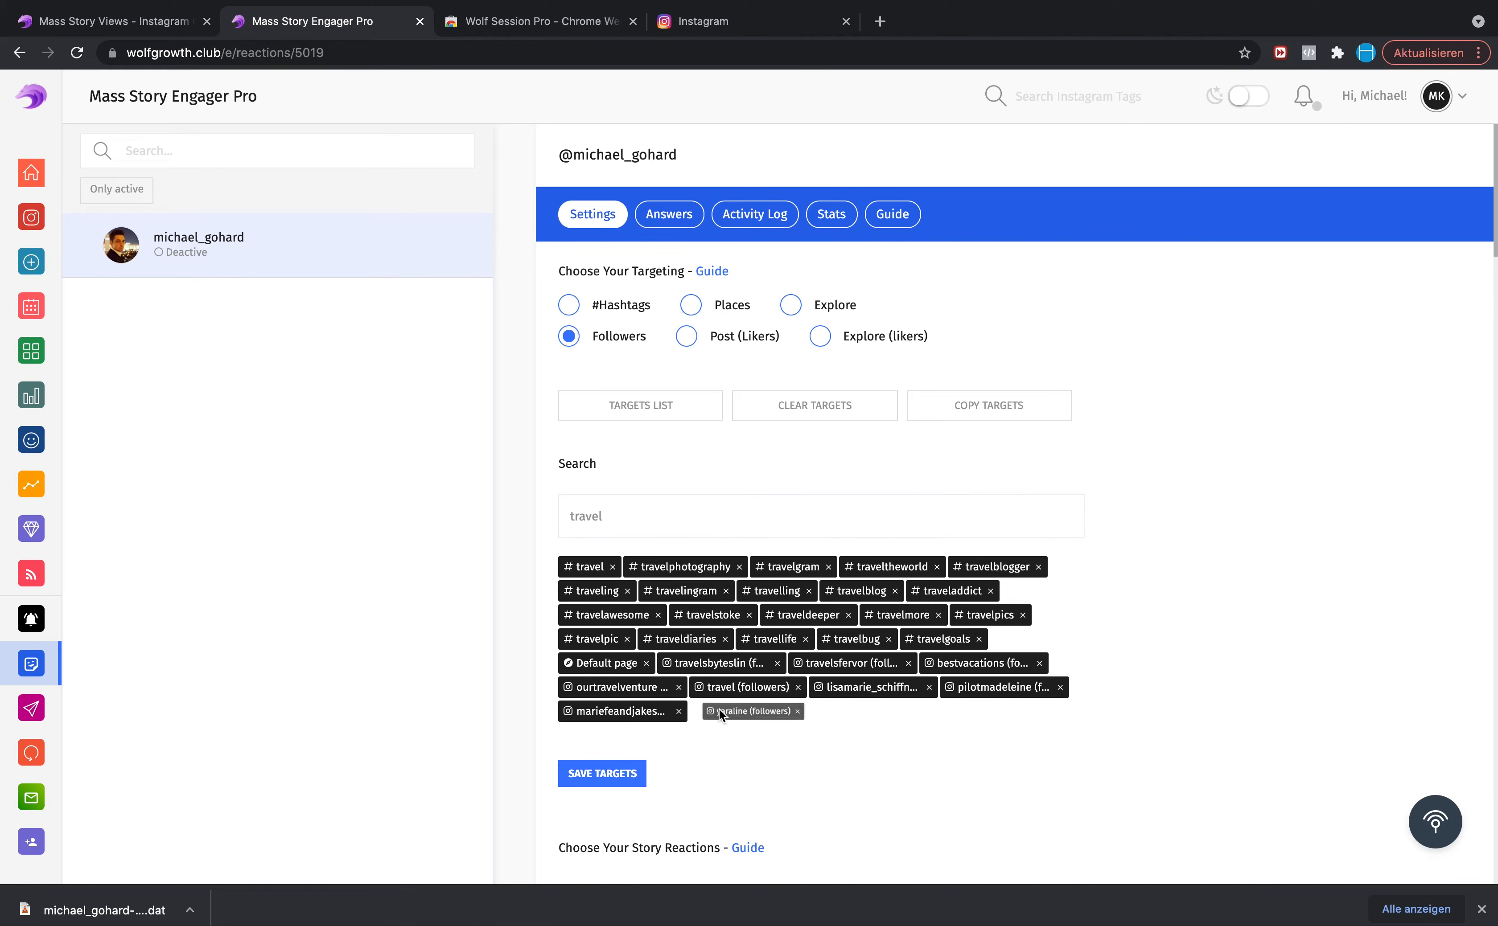
{"action": "left_click", "coordinate": [716, 520]}
{"action": "left_click", "coordinate": [685, 342]}
{"action": "left_click", "coordinate": [634, 530]}
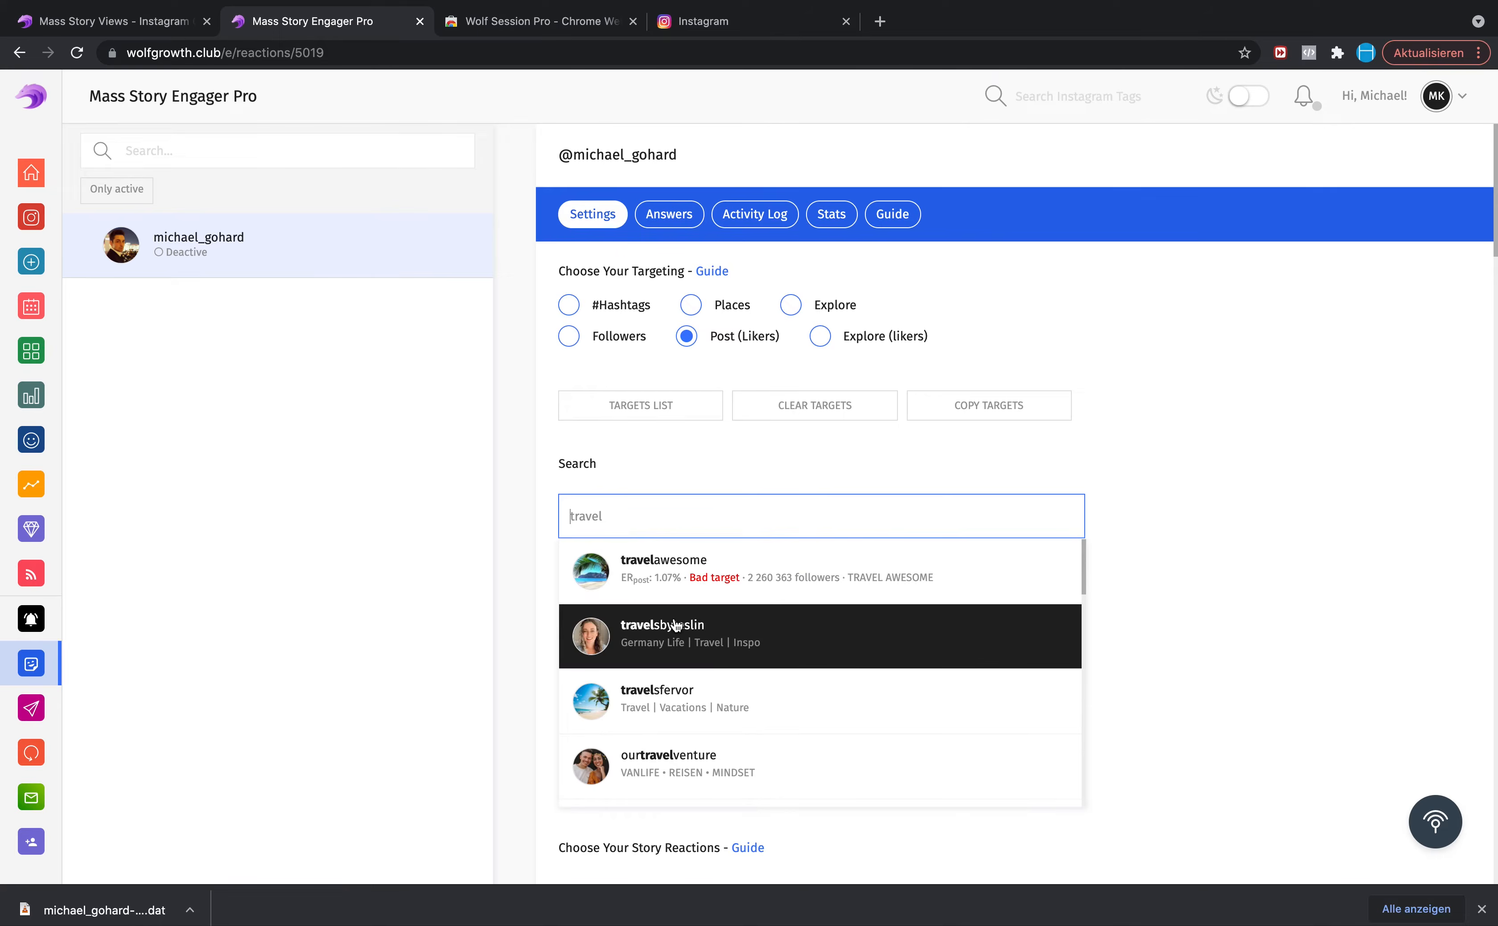
{"action": "left_click", "coordinate": [677, 619]}
{"action": "left_click", "coordinate": [674, 527]}
{"action": "left_click", "coordinate": [674, 694]}
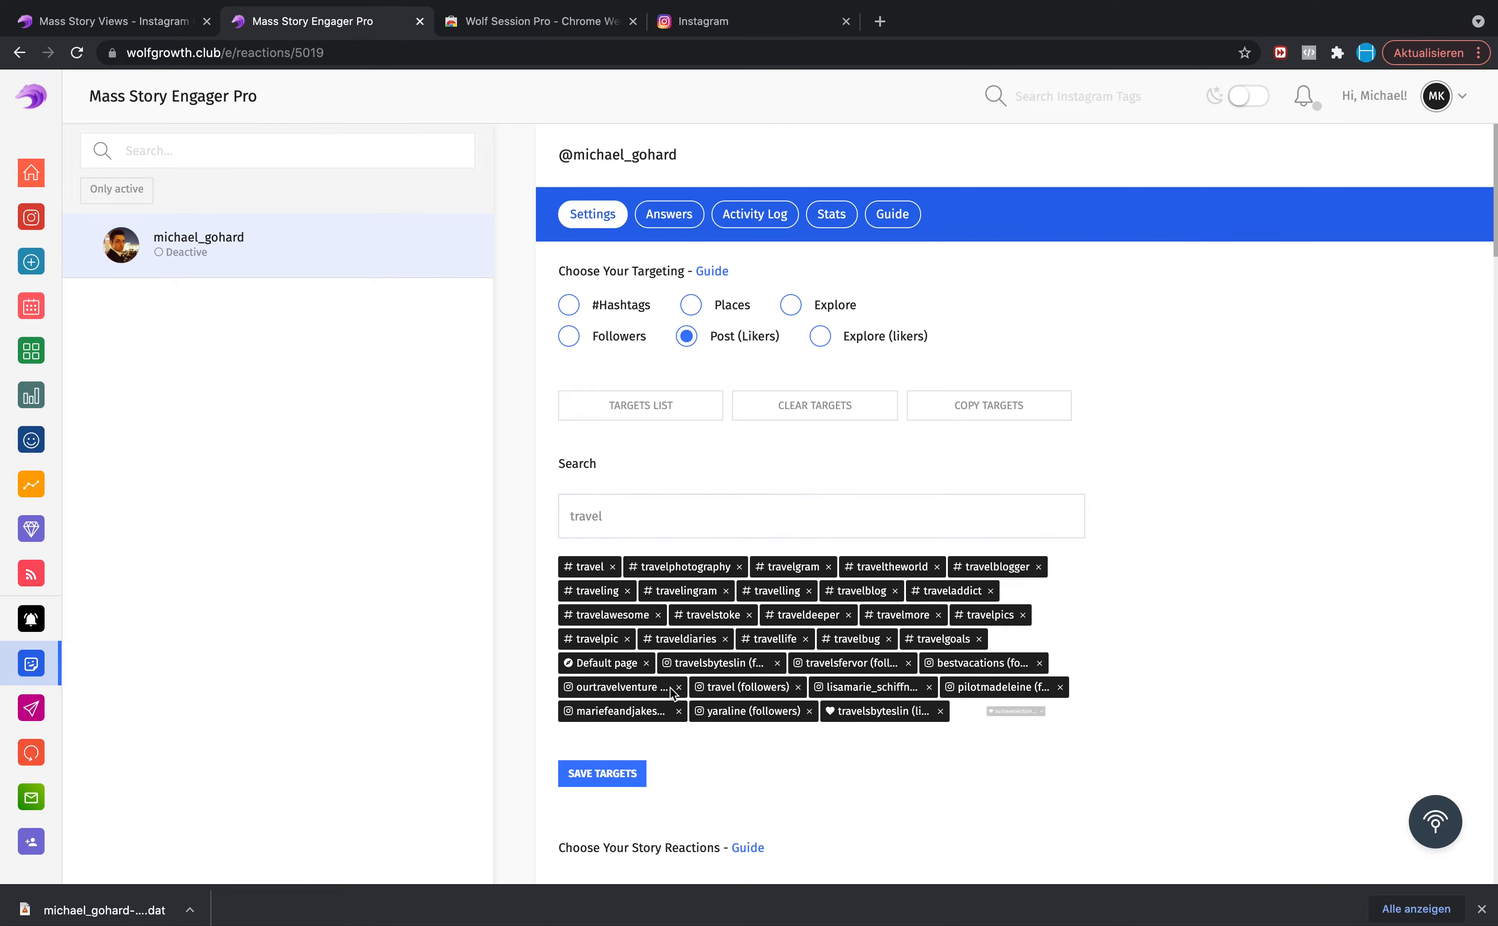
Review the complete target list and save the targets
{"action": "scroll", "coordinate": [1263, 635], "scroll_direction": "down", "scroll_amount": 5}
{"action": "scroll", "coordinate": [1262, 632], "scroll_direction": "down", "scroll_amount": 3}
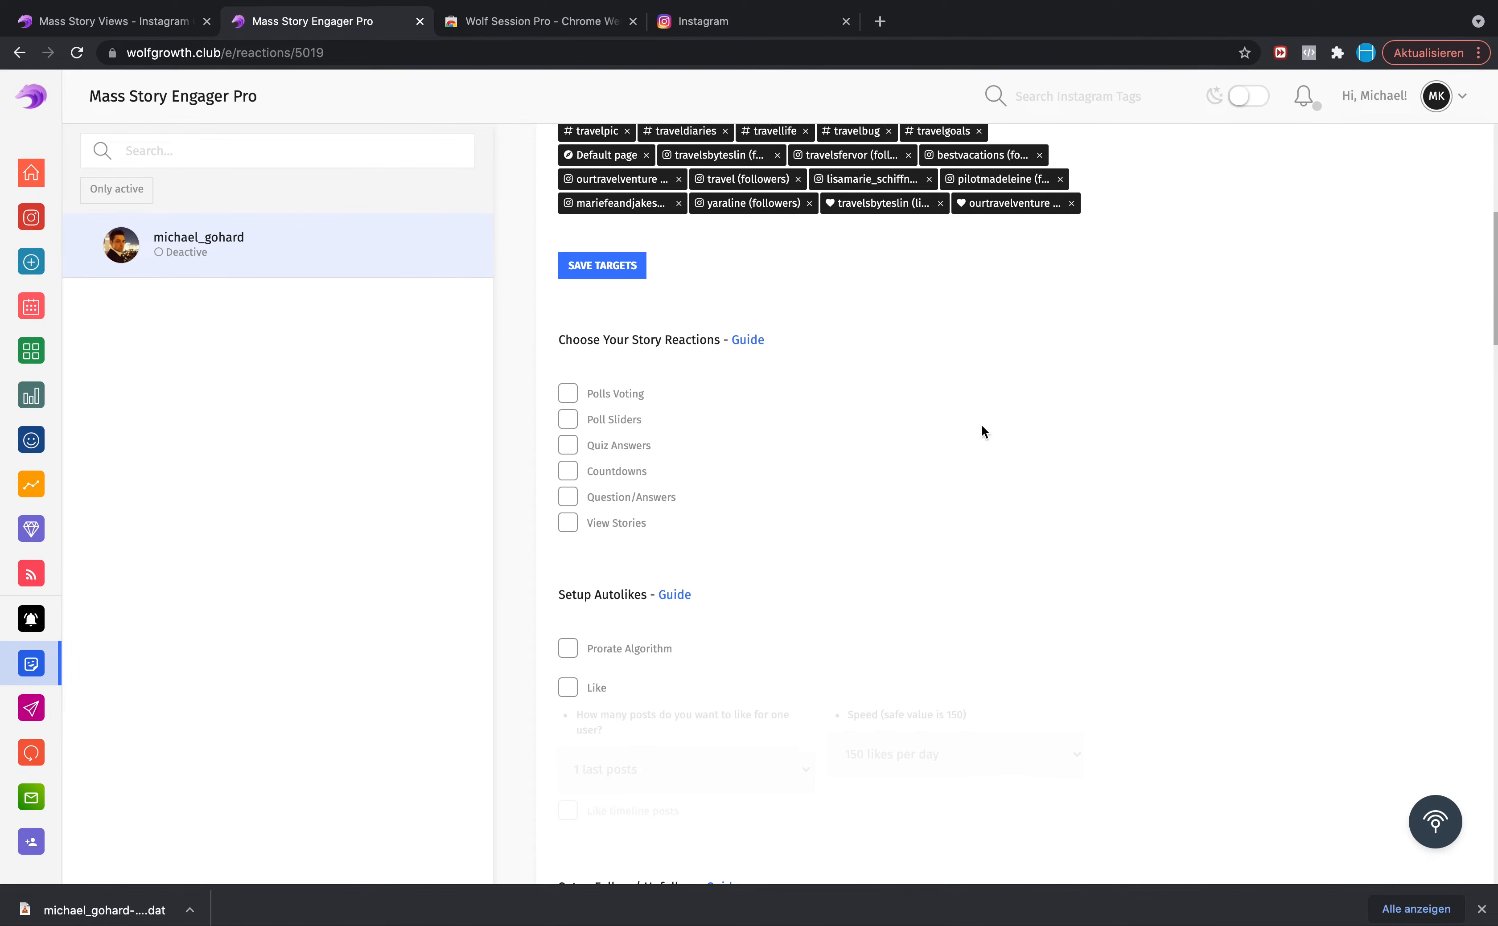
{"action": "scroll", "coordinate": [981, 424], "scroll_direction": "up", "scroll_amount": 3}
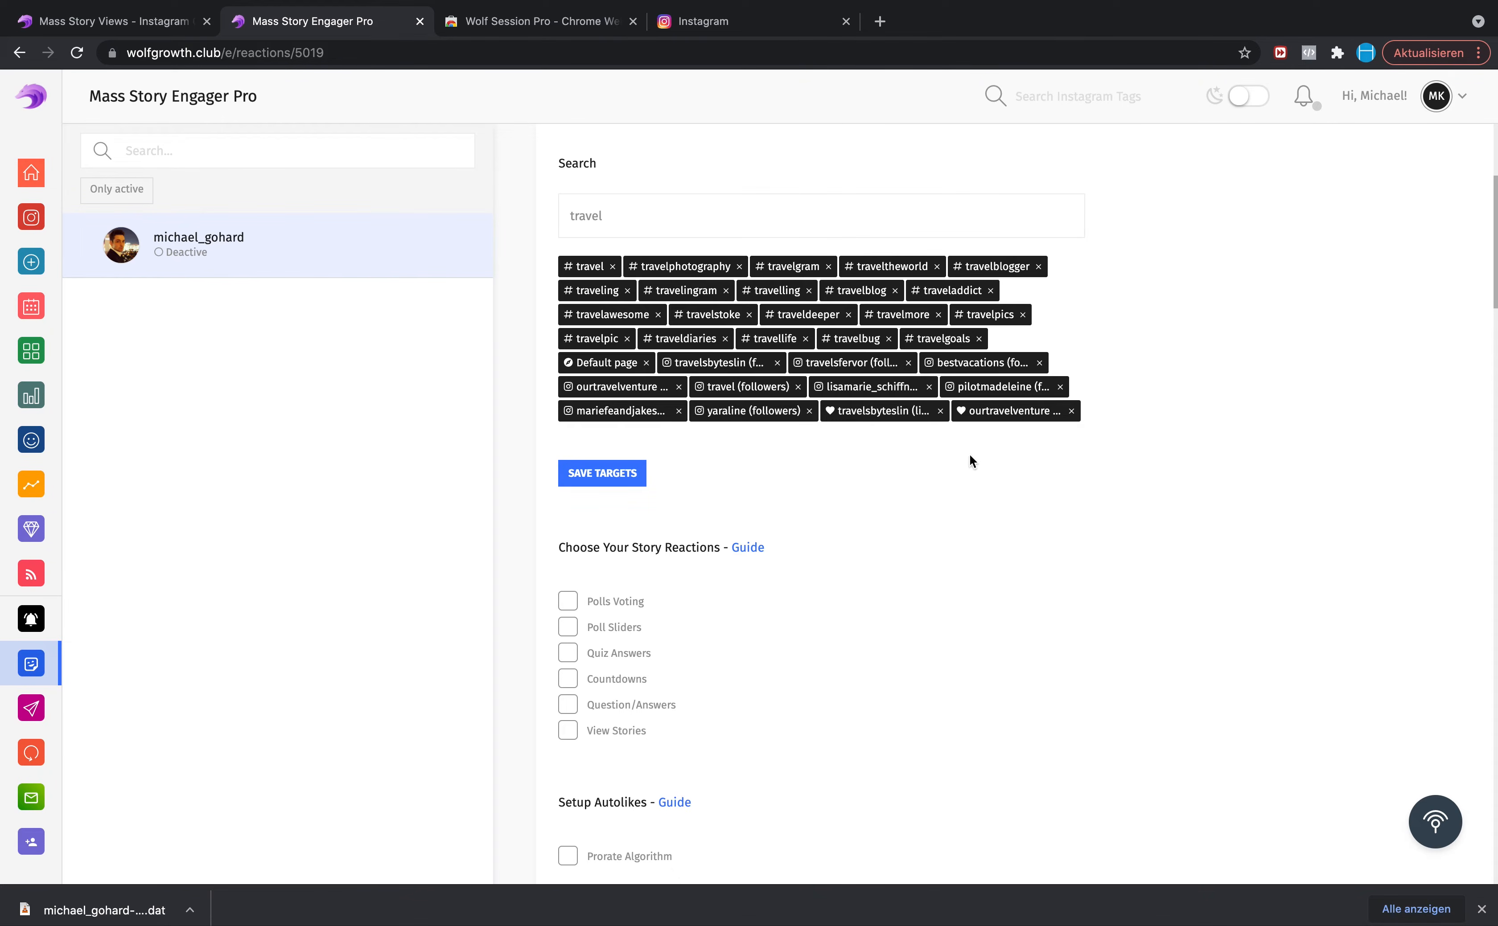
{"action": "scroll", "coordinate": [959, 451], "scroll_direction": "up", "scroll_amount": 3}
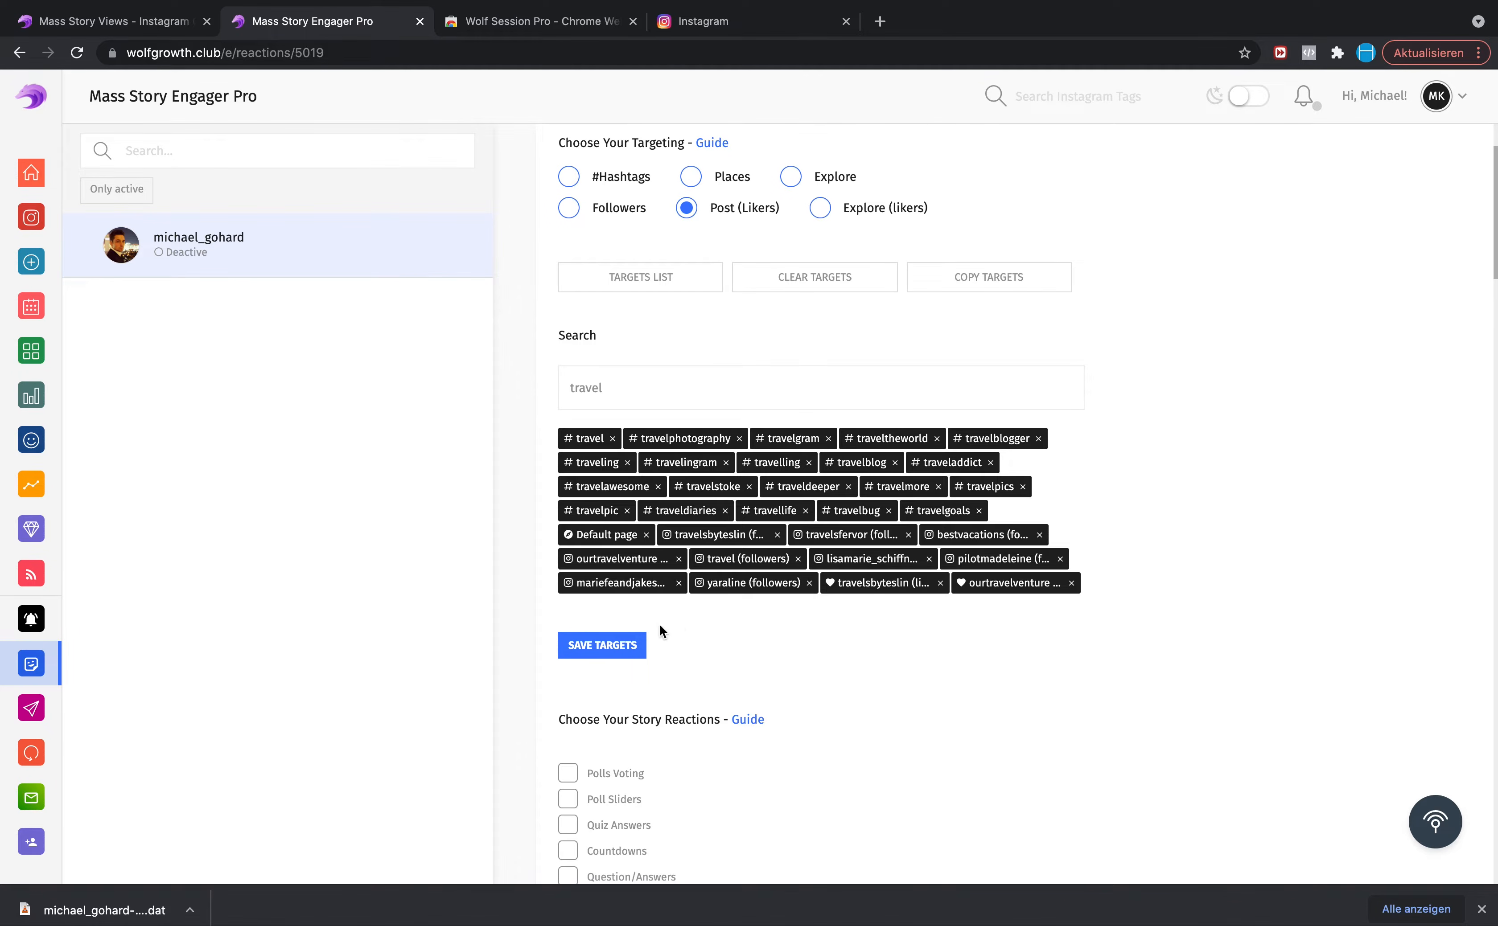
{"action": "left_click", "coordinate": [594, 653]}
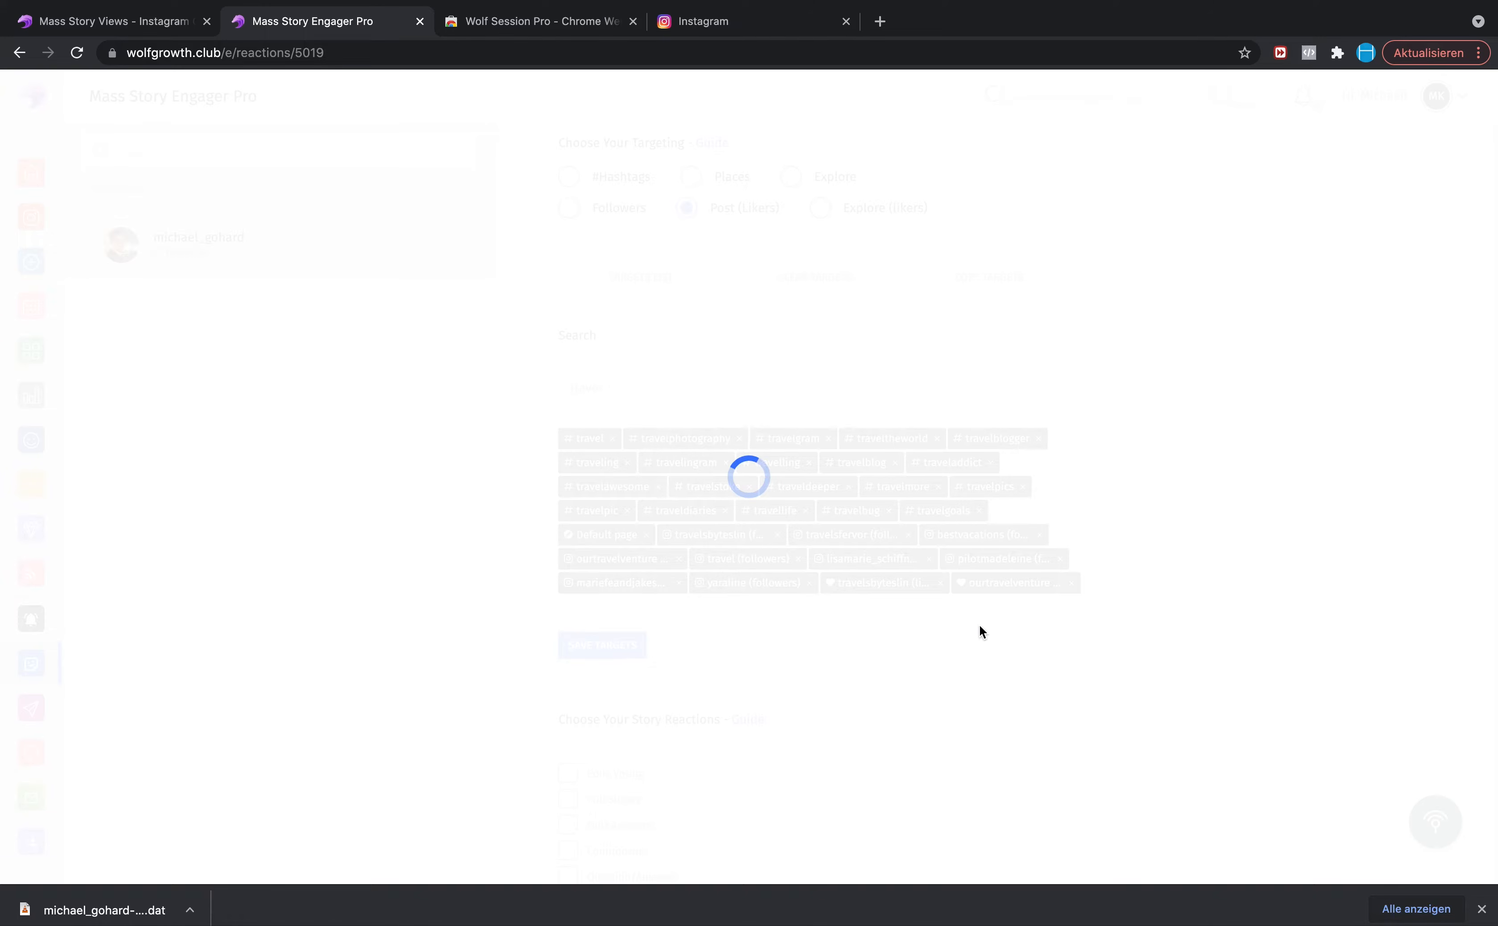
{"action": "scroll", "coordinate": [737, 357], "scroll_direction": "up", "scroll_amount": 2}
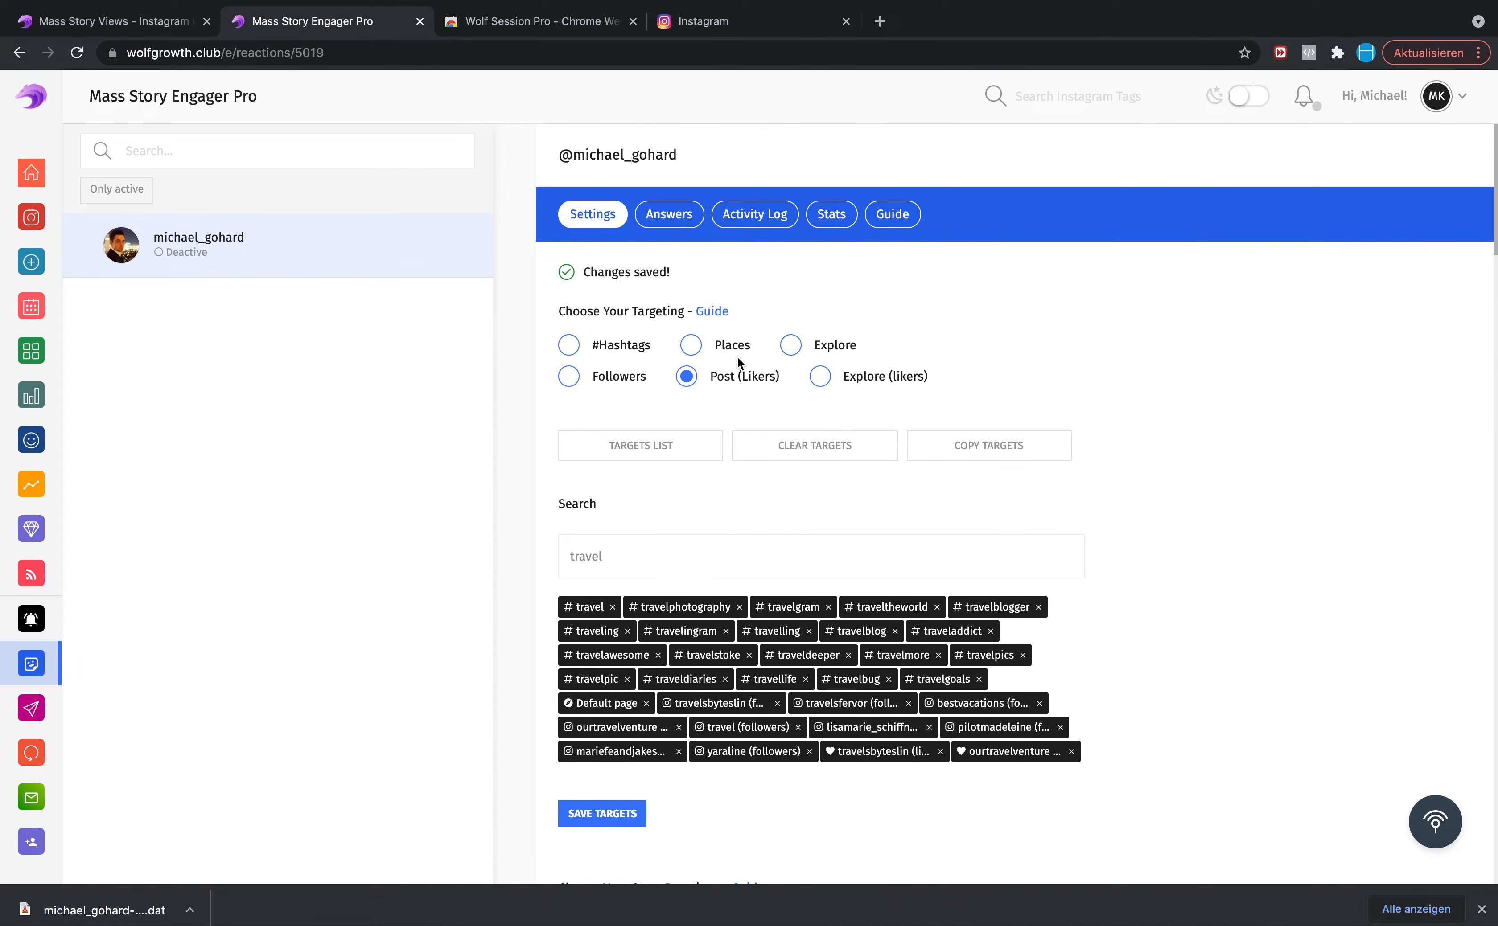
Look over the story reaction options, and open the Answers page to inspect the entry field for story-question answers
{"action": "scroll", "coordinate": [755, 615], "scroll_direction": "down", "scroll_amount": 10}
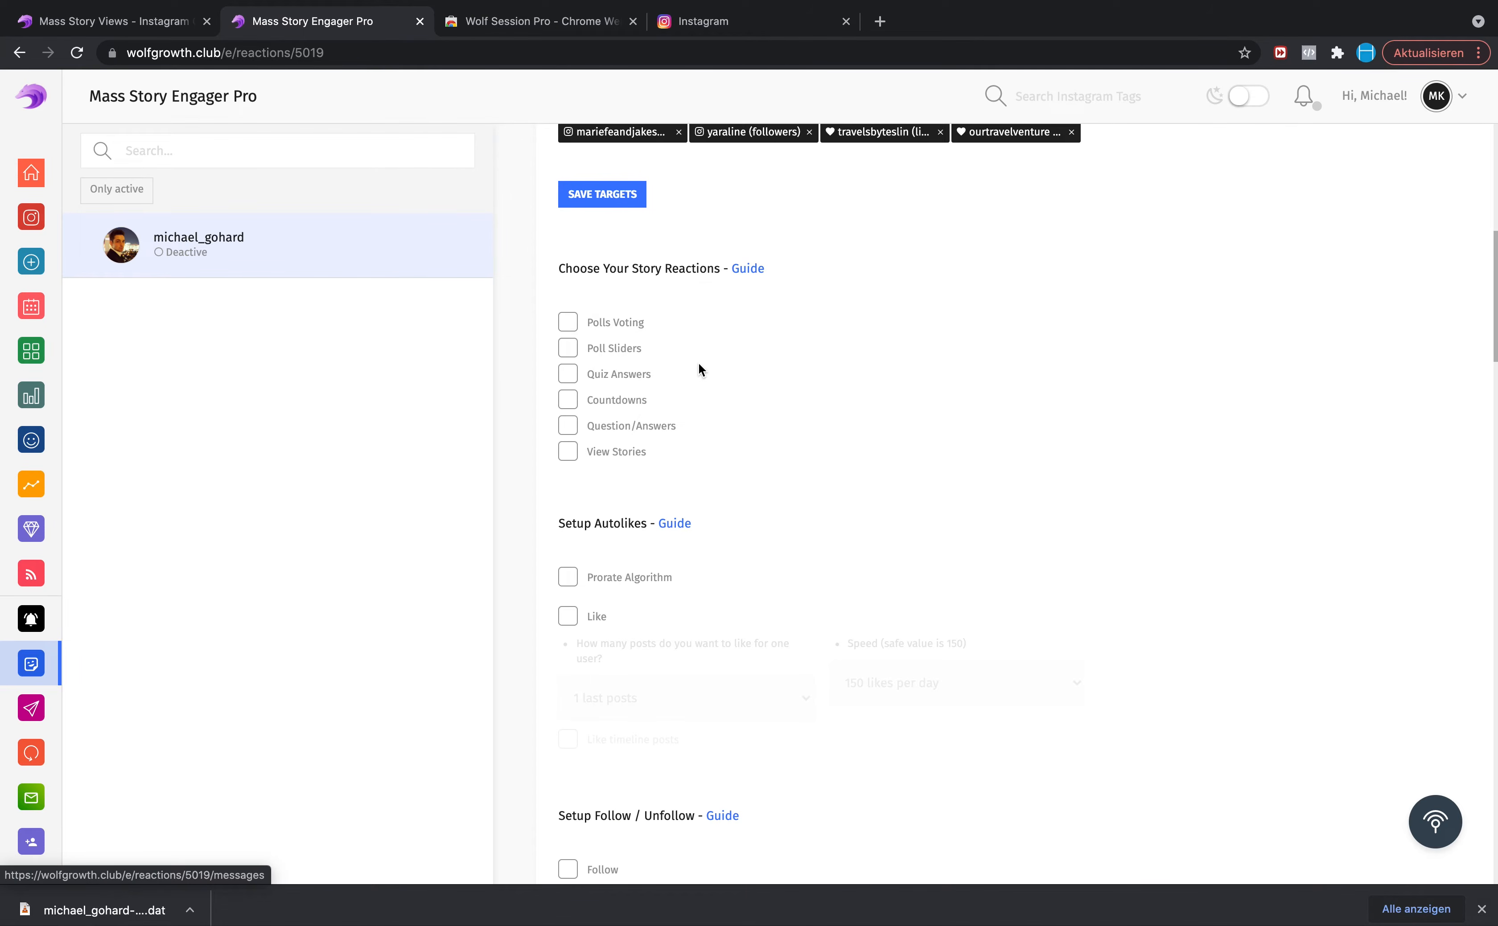
{"action": "scroll", "coordinate": [699, 368], "scroll_direction": "up", "scroll_amount": 1}
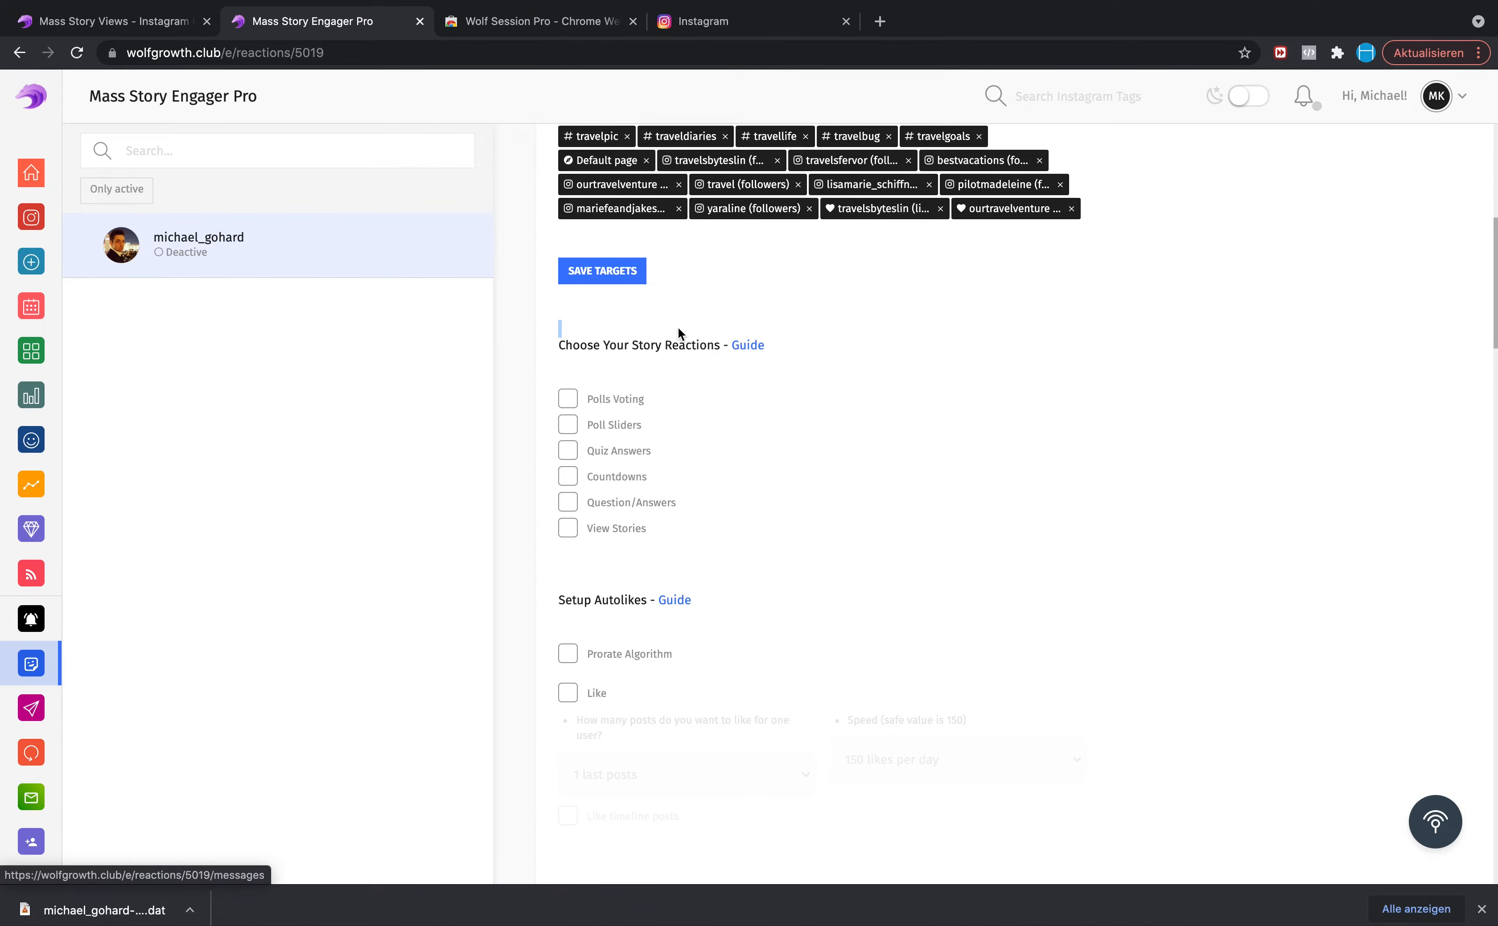
{"action": "left_click_drag", "start_coordinate": [678, 329], "coordinate": [707, 342]}
{"action": "left_click", "coordinate": [728, 366]}
{"action": "scroll", "coordinate": [843, 560], "scroll_direction": "up", "scroll_amount": 1}
{"action": "scroll", "coordinate": [841, 560], "scroll_direction": "up", "scroll_amount": 7}
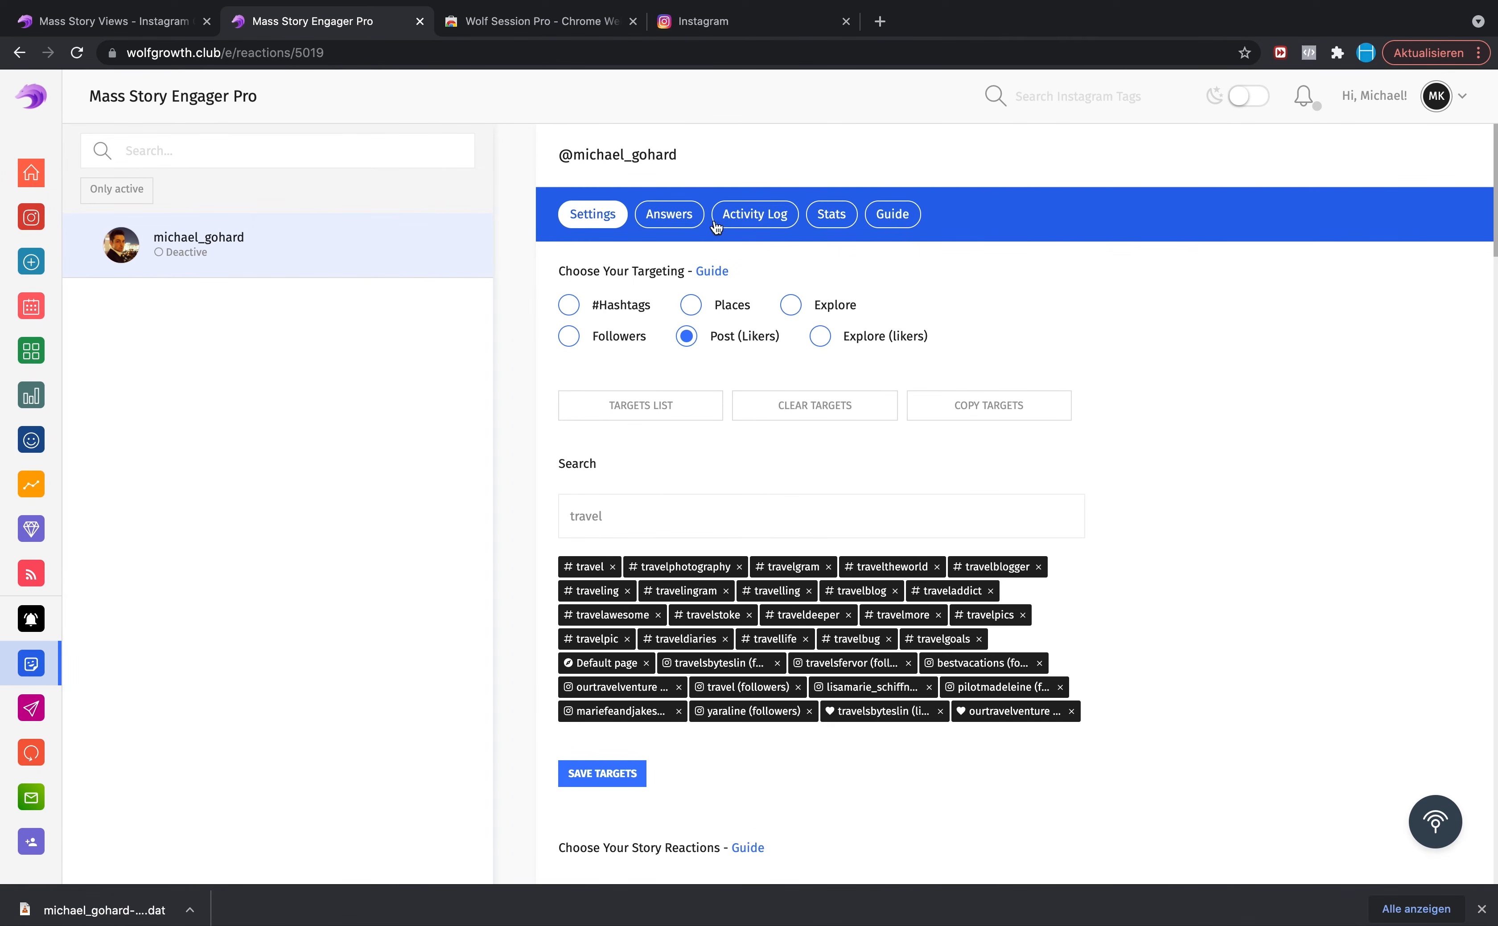
{"action": "left_click", "coordinate": [678, 215]}
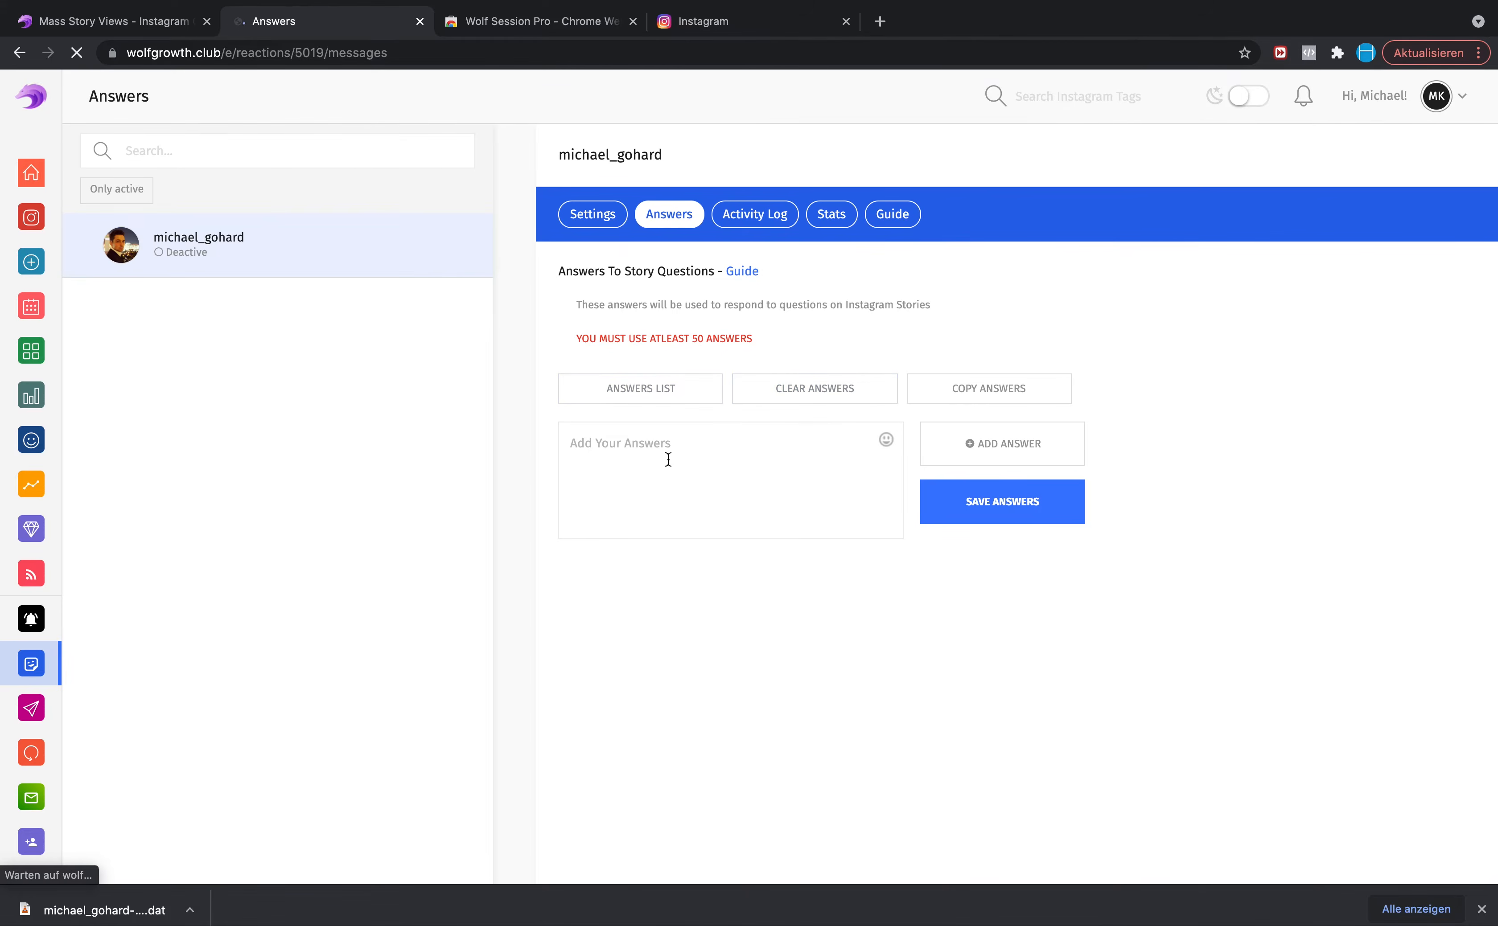
{"action": "left_click", "coordinate": [675, 471]}
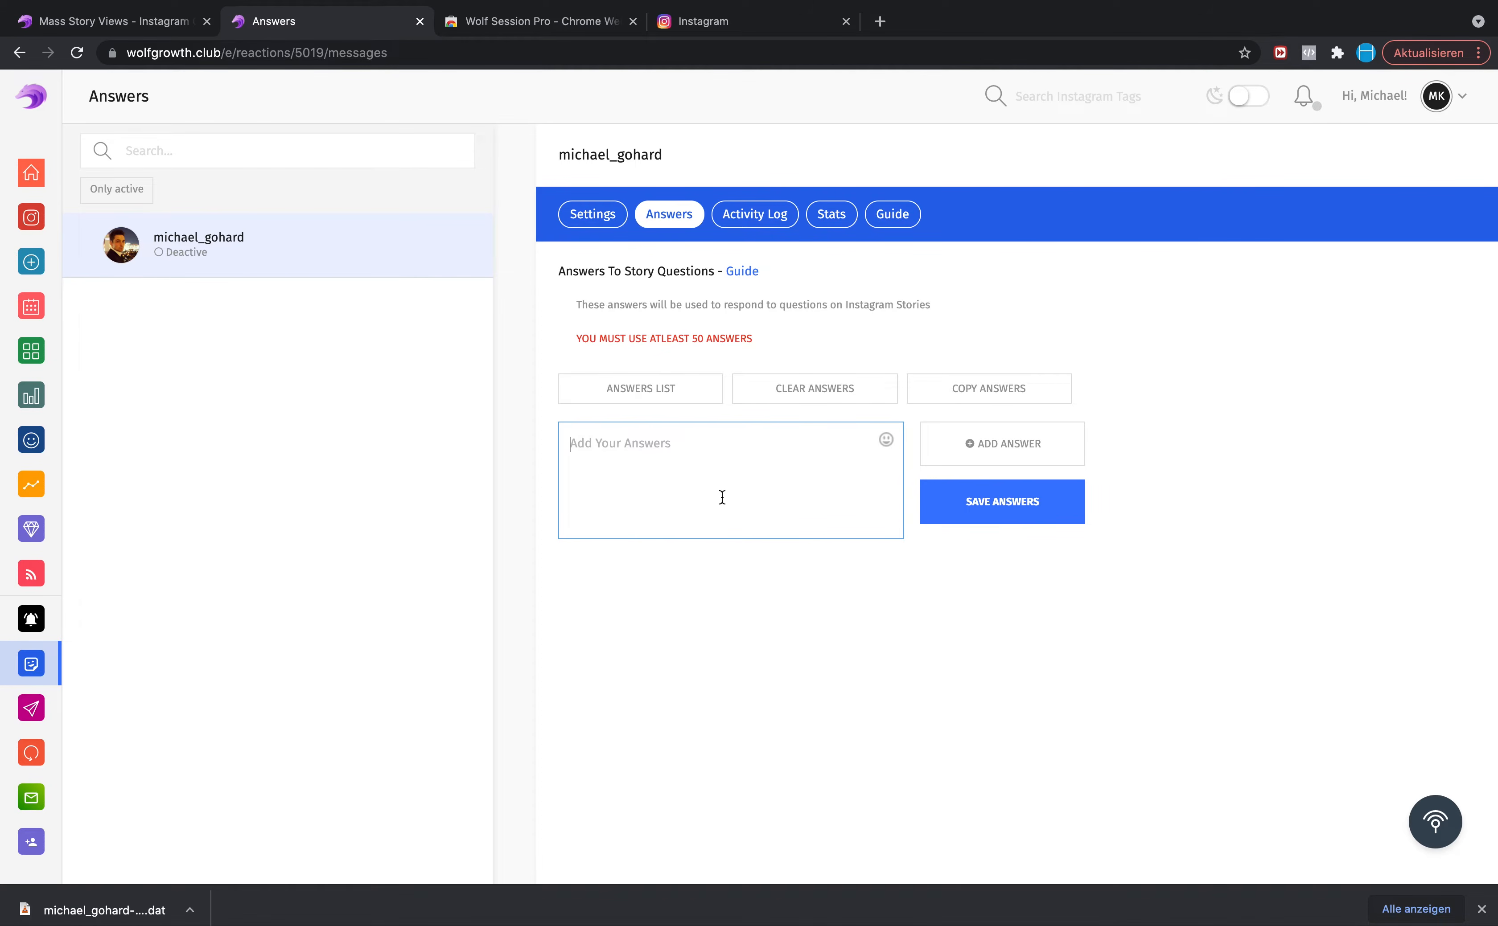
Return to the account's settings and enable the story reactions Polls Voting, Poll Sliders, Quiz Answers, Countdowns and View Stories
{"action": "left_click", "coordinate": [590, 214]}
{"action": "scroll", "coordinate": [953, 343], "scroll_direction": "down", "scroll_amount": 9}
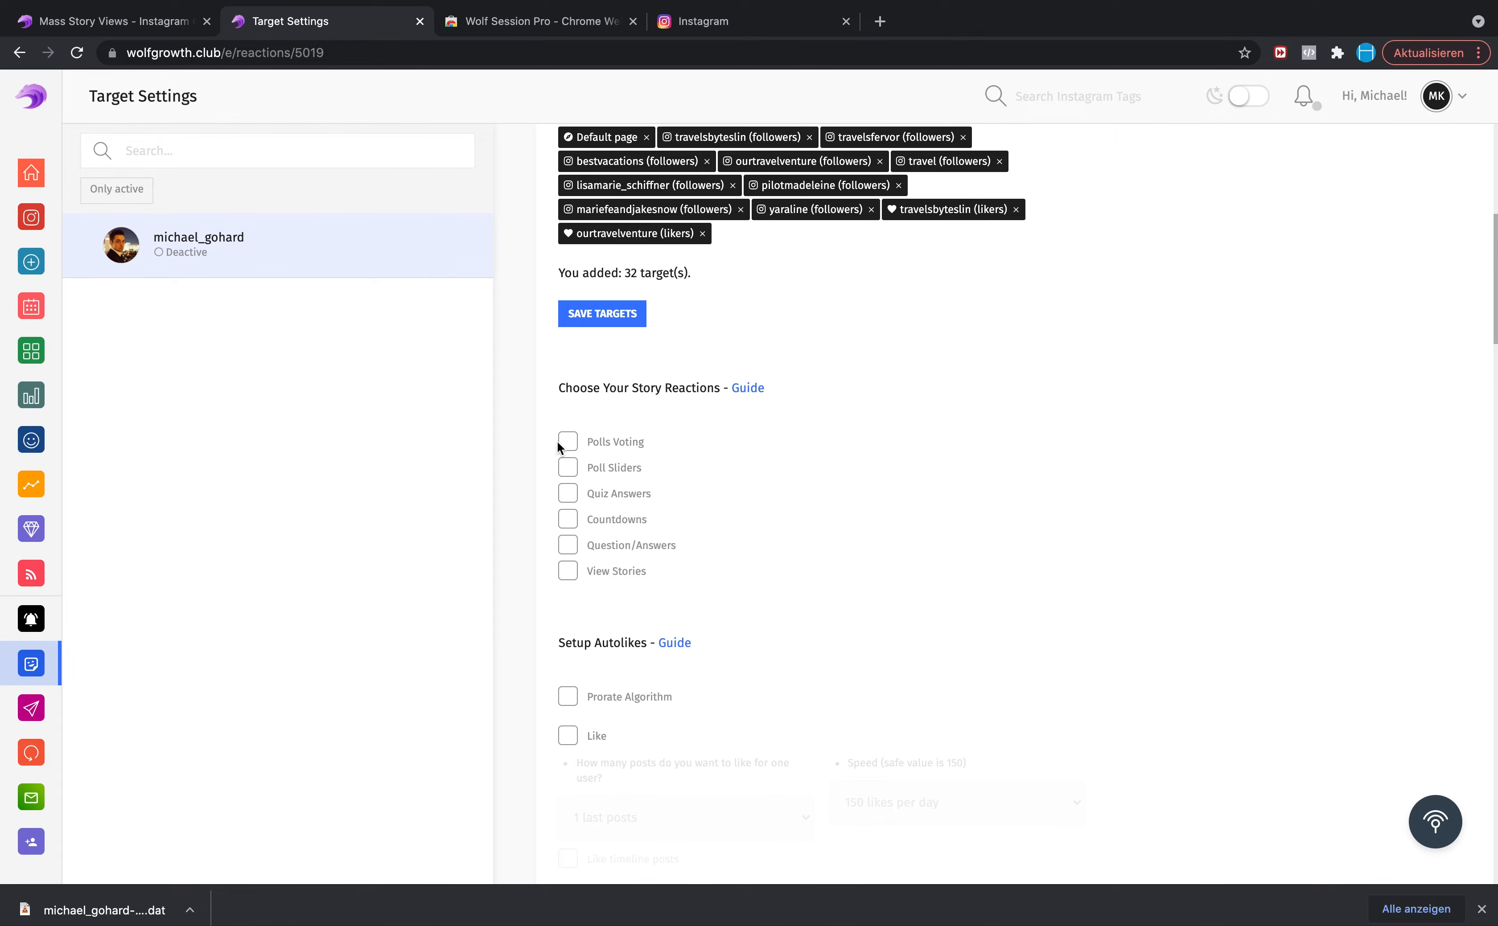
{"action": "left_click", "coordinate": [567, 449]}
{"action": "left_click", "coordinate": [568, 474]}
{"action": "left_click", "coordinate": [568, 501]}
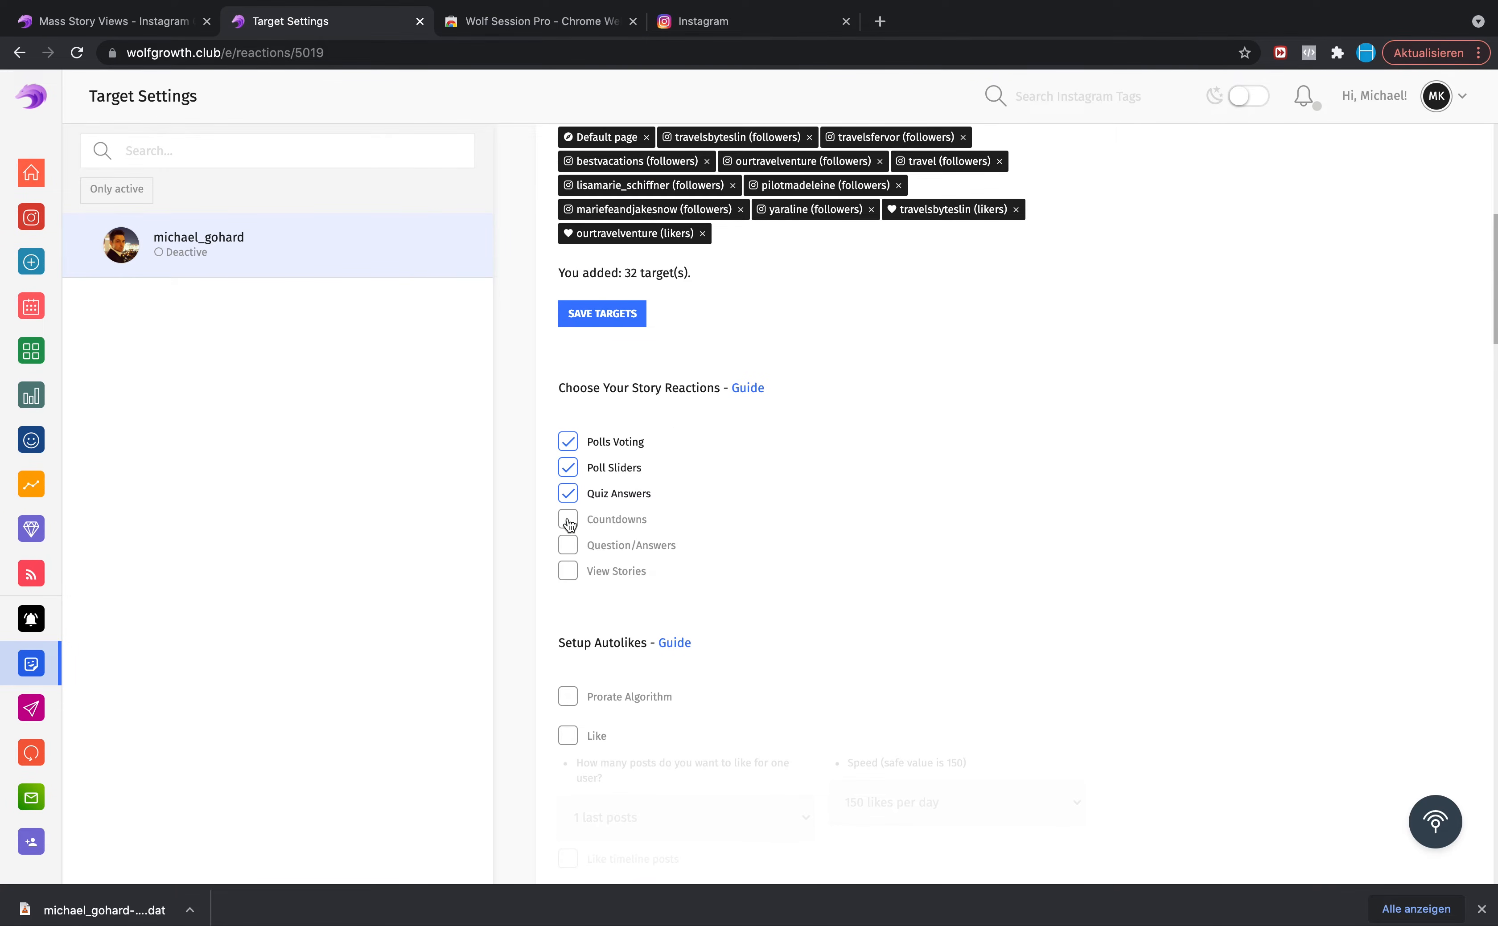
{"action": "left_click", "coordinate": [568, 520]}
{"action": "left_click", "coordinate": [567, 572]}
Examine the options in the Setup Autolikes and Setup Follow / Unfollow sections
{"action": "scroll", "coordinate": [598, 595], "scroll_direction": "down", "scroll_amount": 5}
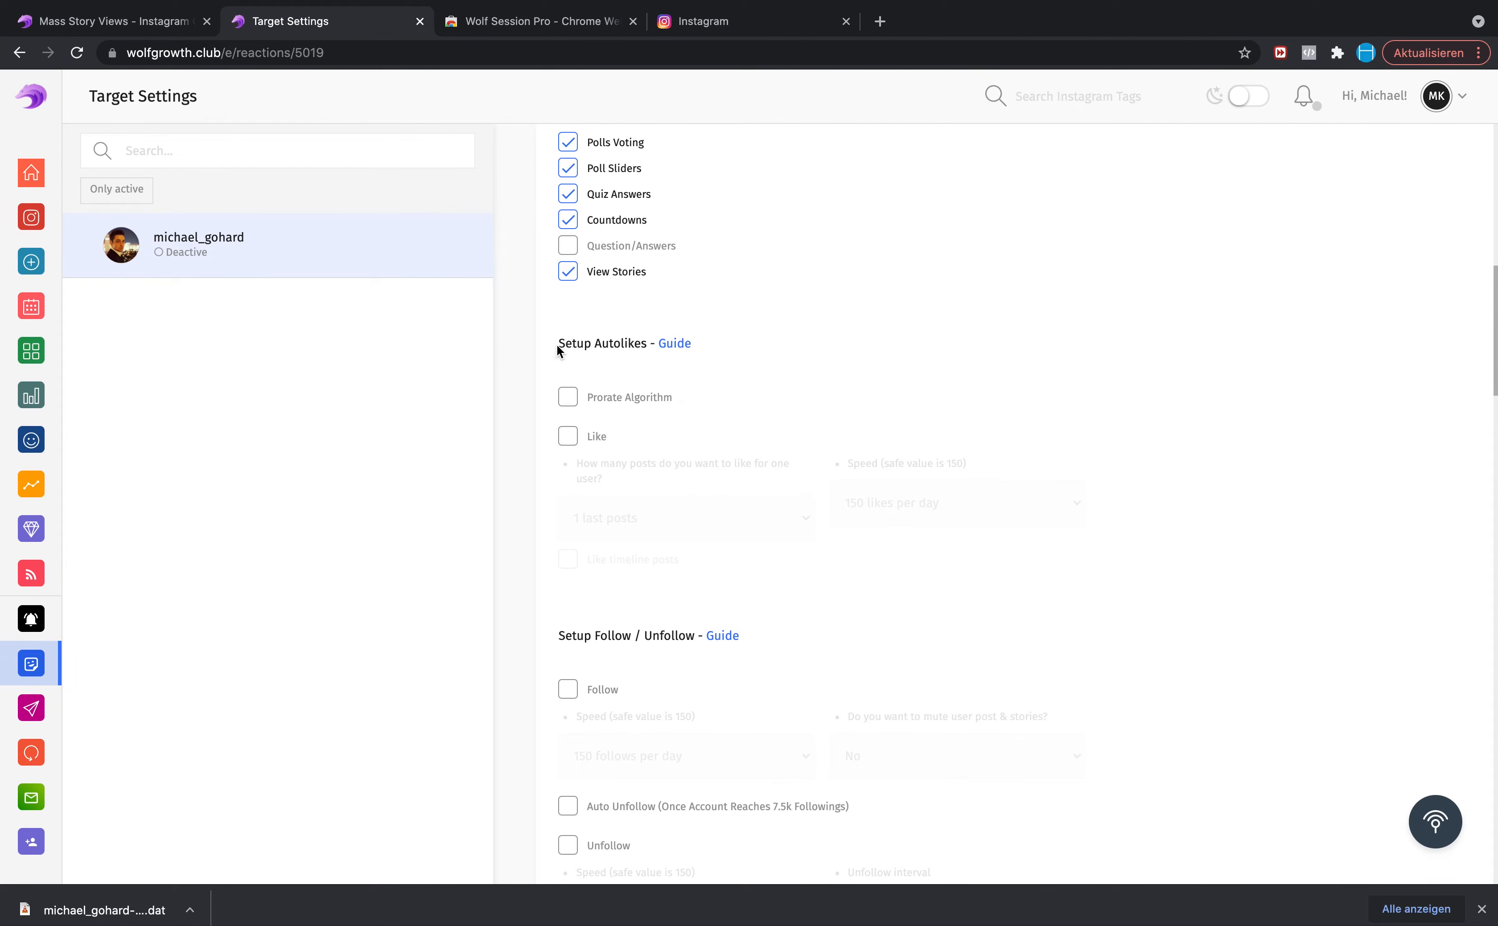
{"action": "left_click_drag", "start_coordinate": [558, 350], "coordinate": [693, 351]}
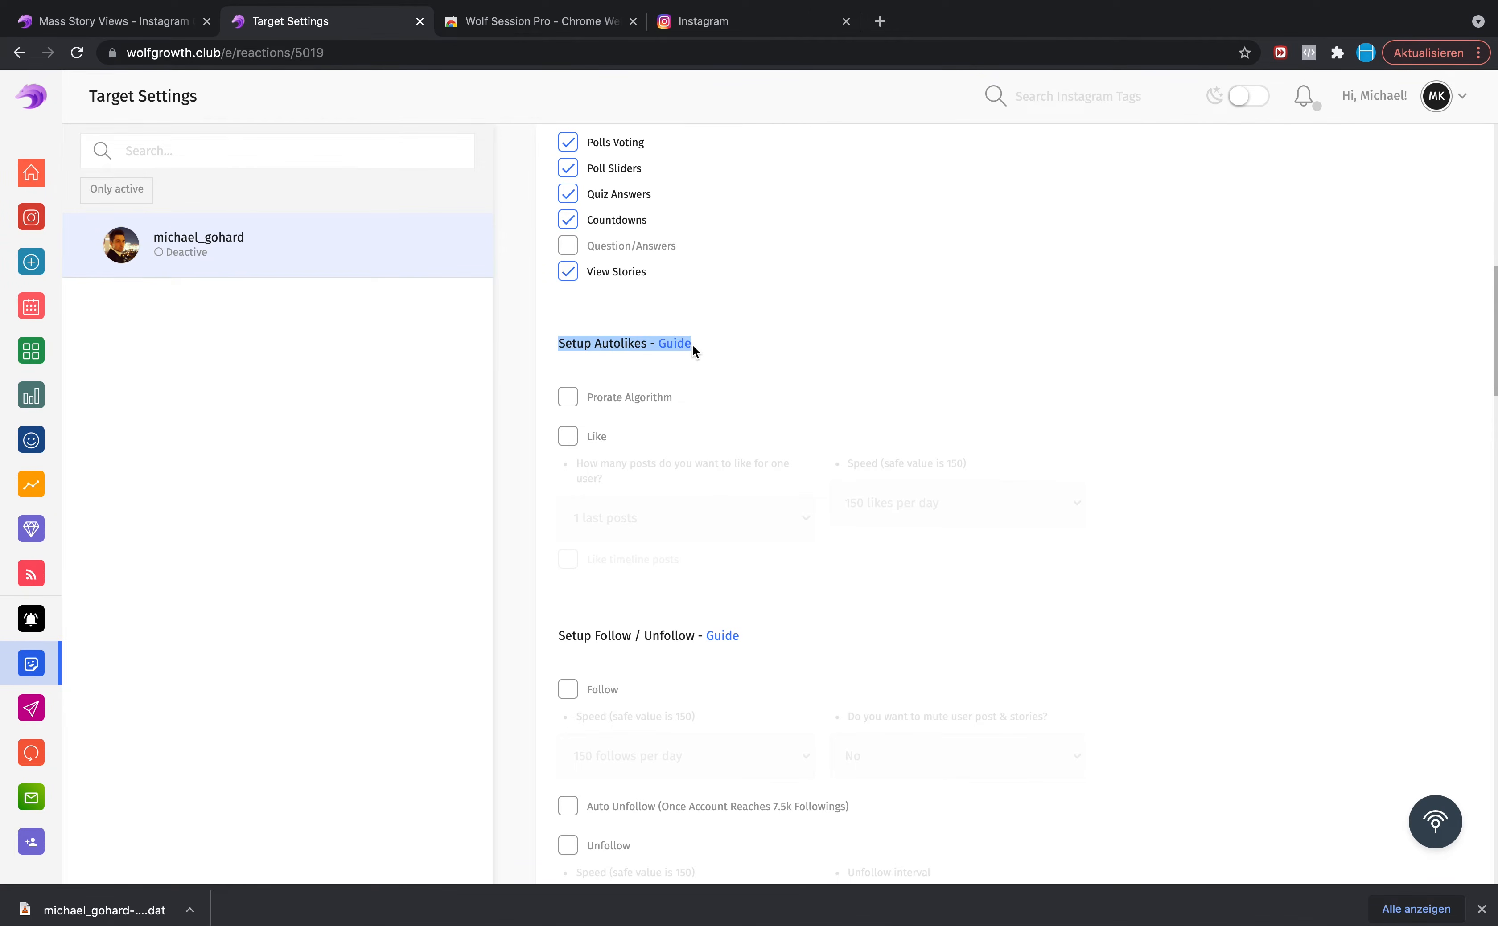
{"action": "left_click", "coordinate": [543, 369]}
{"action": "left_click_drag", "start_coordinate": [549, 350], "coordinate": [617, 343]}
{"action": "scroll", "coordinate": [592, 475], "scroll_direction": "down", "scroll_amount": 3}
{"action": "left_click_drag", "start_coordinate": [567, 462], "coordinate": [671, 462]}
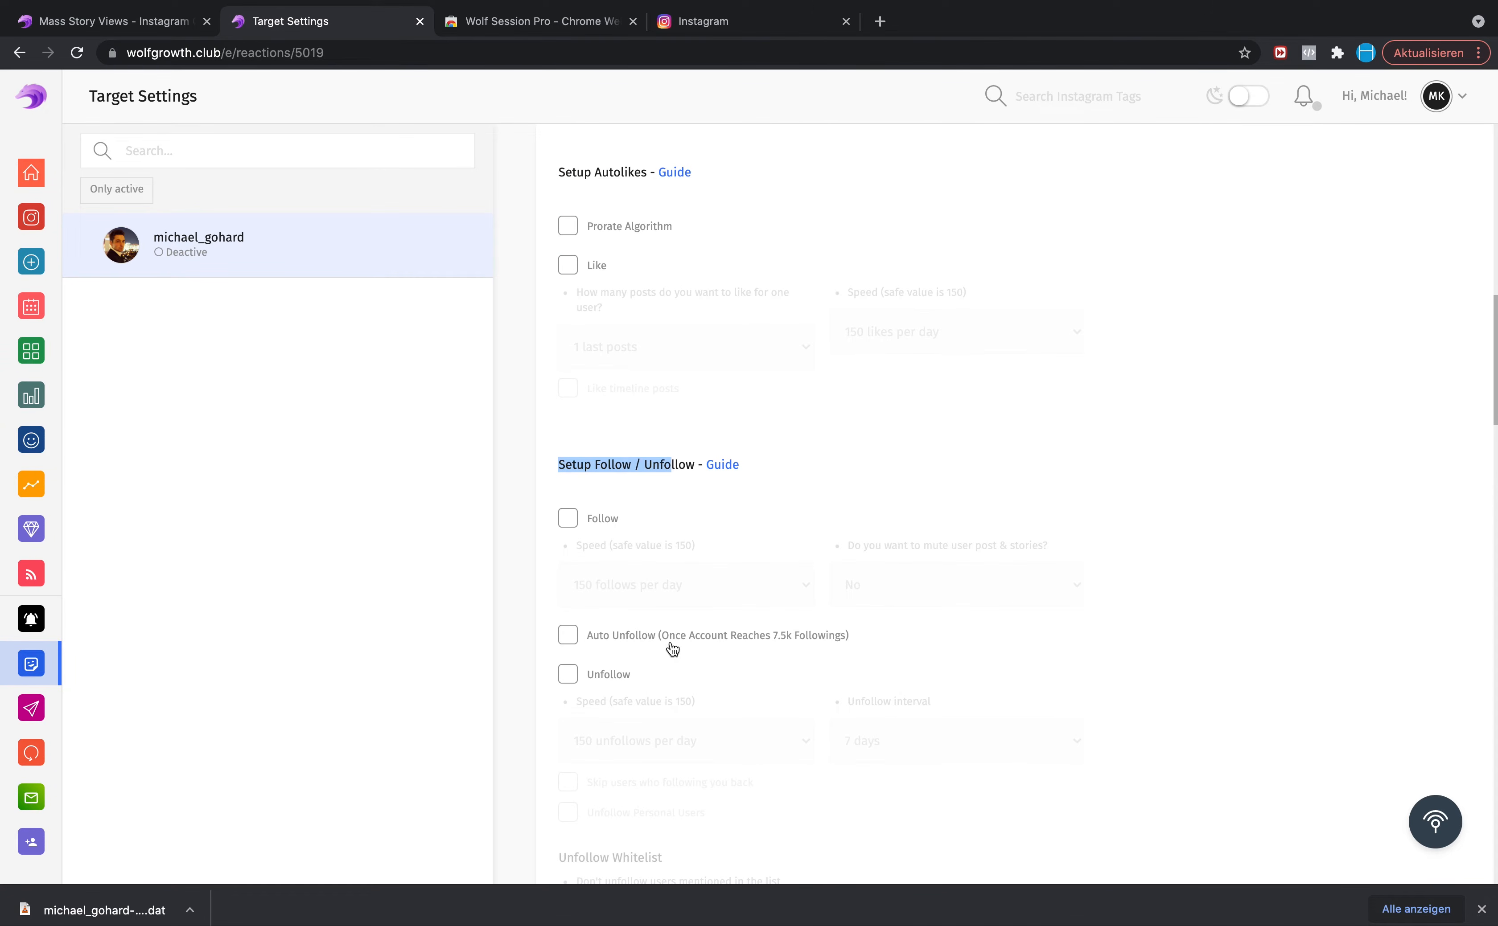
Look through the settings for follow/unfollow, comments, custom direct messages, live streaming and the comment and username filters
{"action": "scroll", "coordinate": [672, 649], "scroll_direction": "down", "scroll_amount": 5}
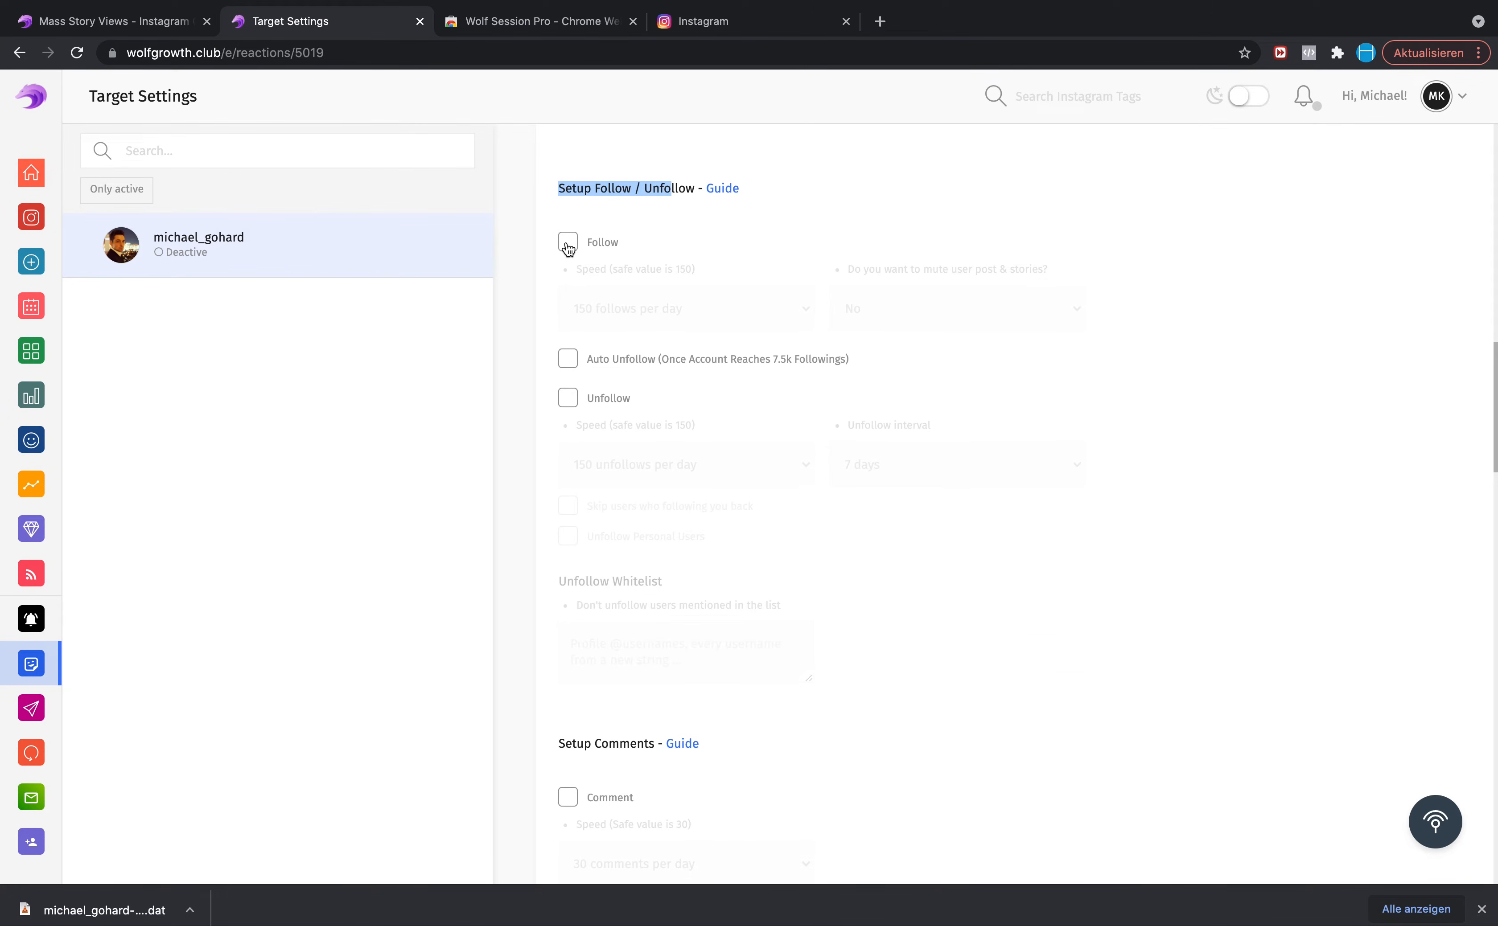
{"action": "scroll", "coordinate": [760, 471], "scroll_direction": "down", "scroll_amount": 4}
{"action": "scroll", "coordinate": [742, 456], "scroll_direction": "down", "scroll_amount": 4}
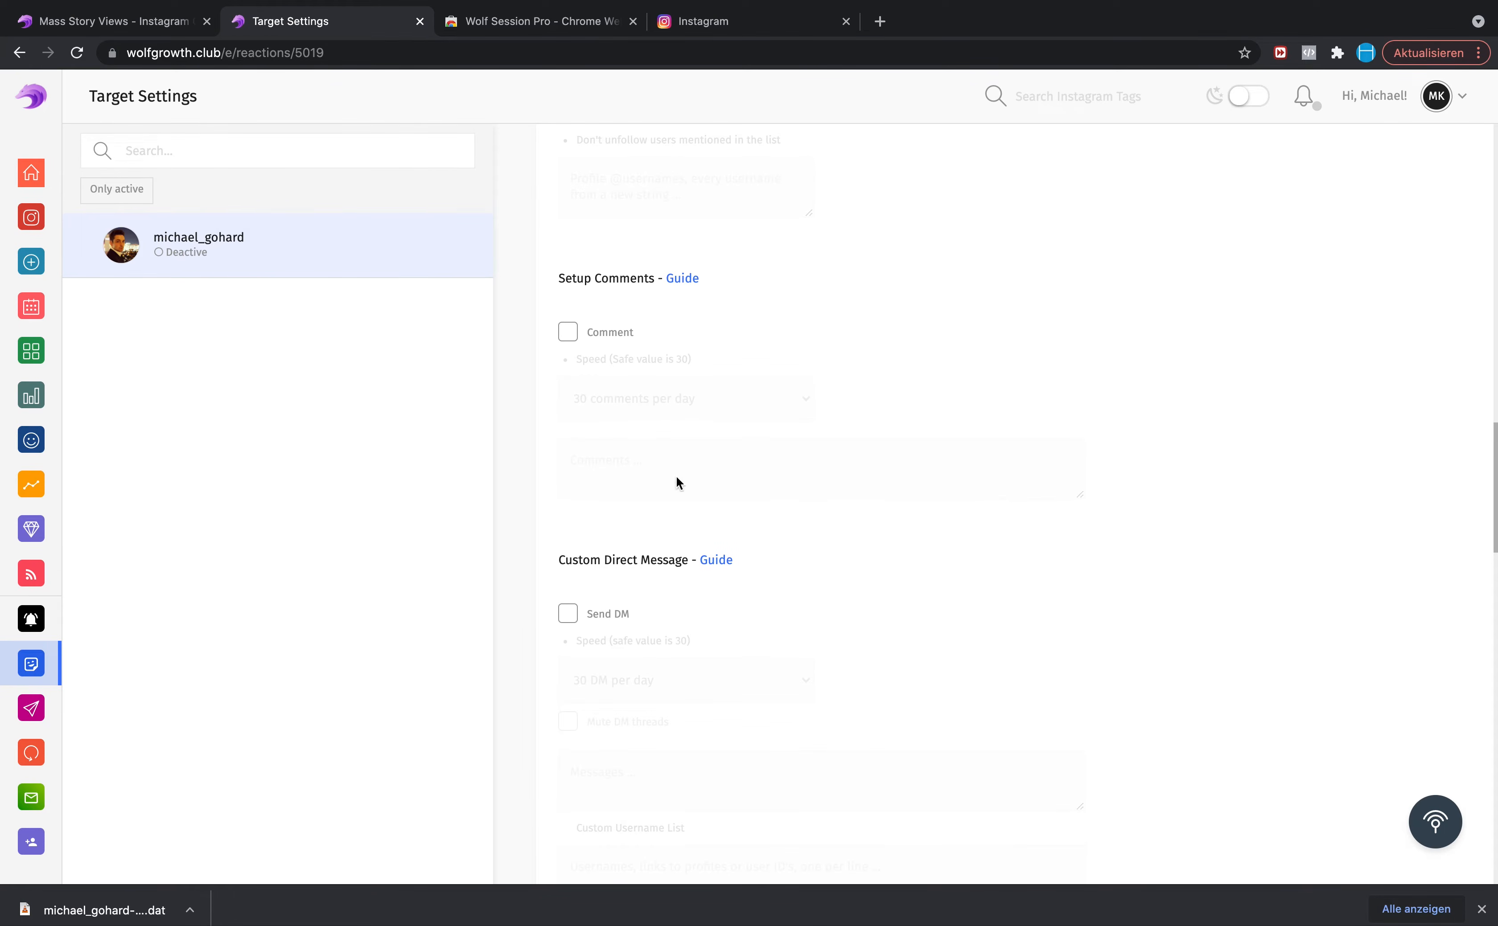
{"action": "scroll", "coordinate": [744, 664], "scroll_direction": "down", "scroll_amount": 5}
{"action": "scroll", "coordinate": [880, 615], "scroll_direction": "down", "scroll_amount": 18}
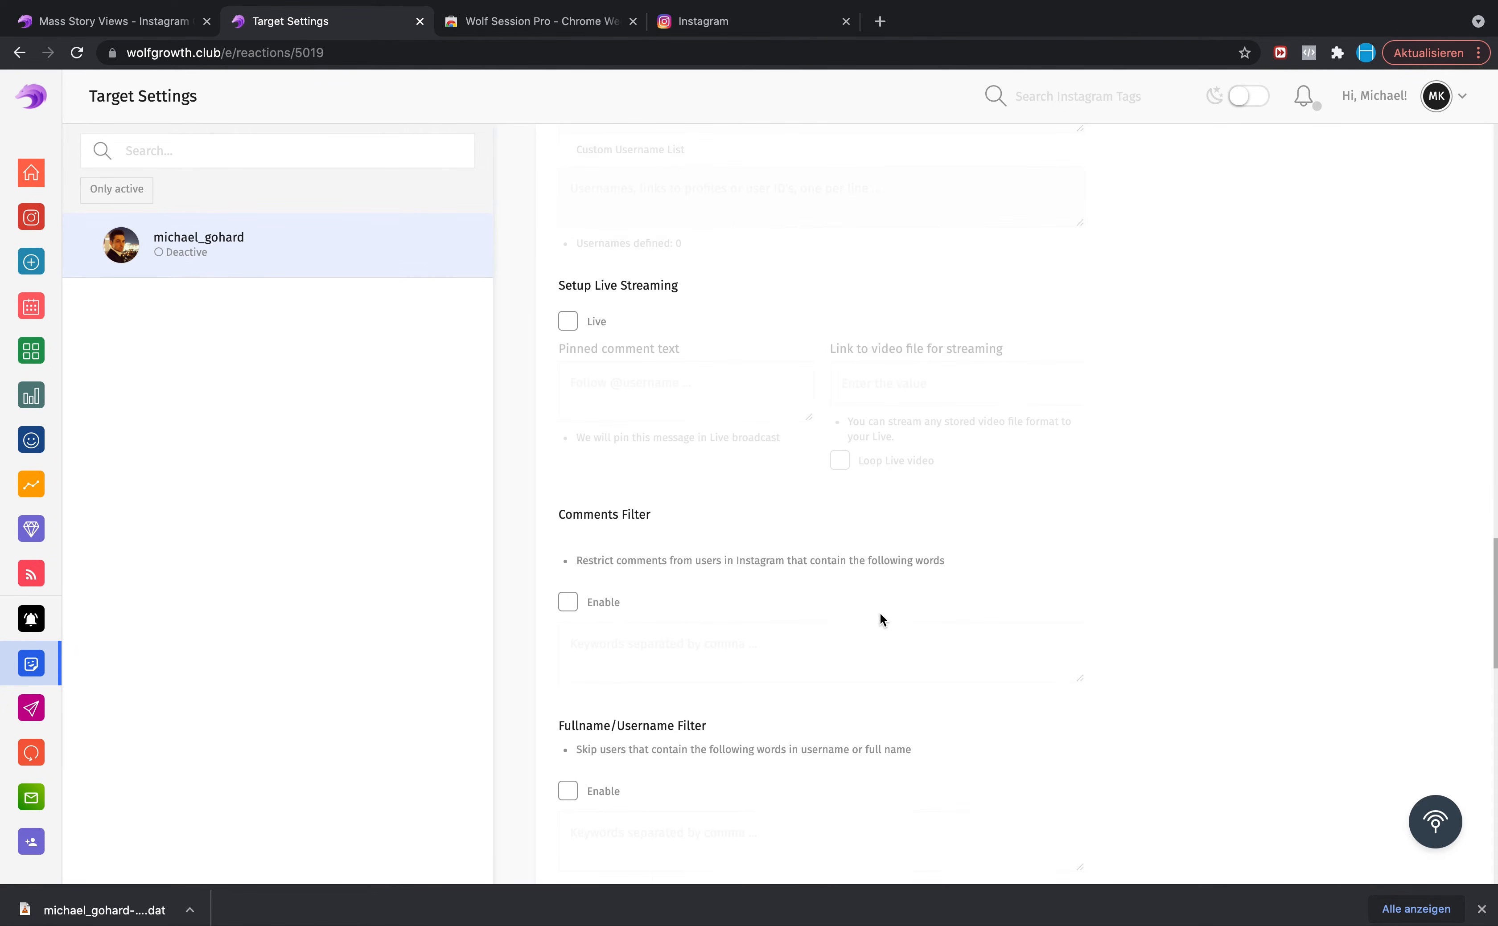
{"action": "scroll", "coordinate": [880, 619], "scroll_direction": "up", "scroll_amount": 2}
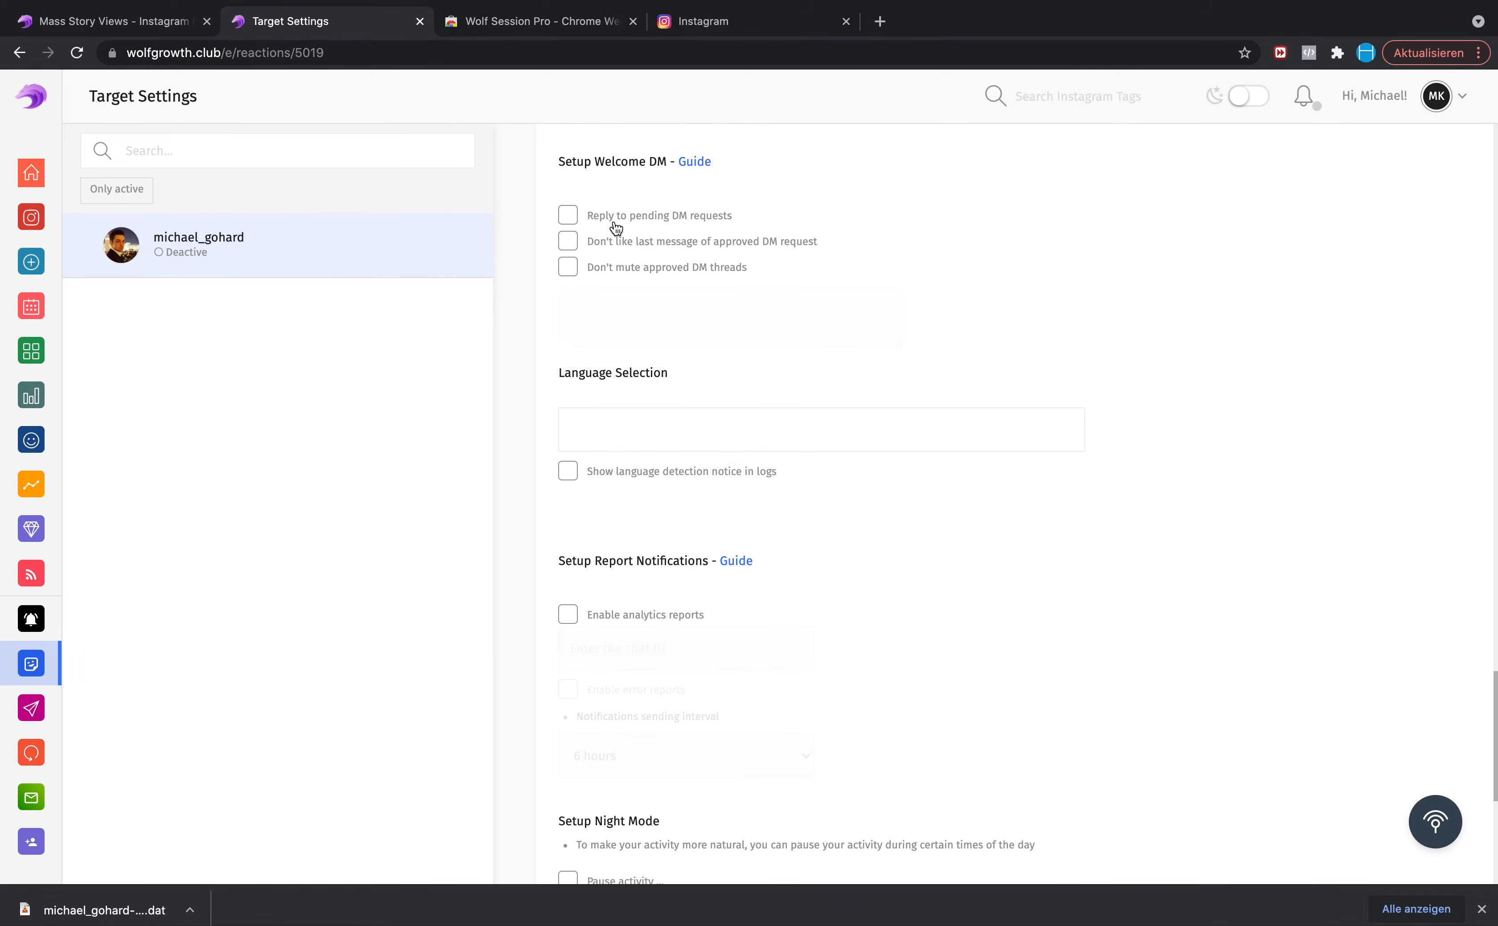
Try Reply to pending DM requests under Setup Welcome DM, inspect its message field, and disable the option again
{"action": "left_click", "coordinate": [568, 217]}
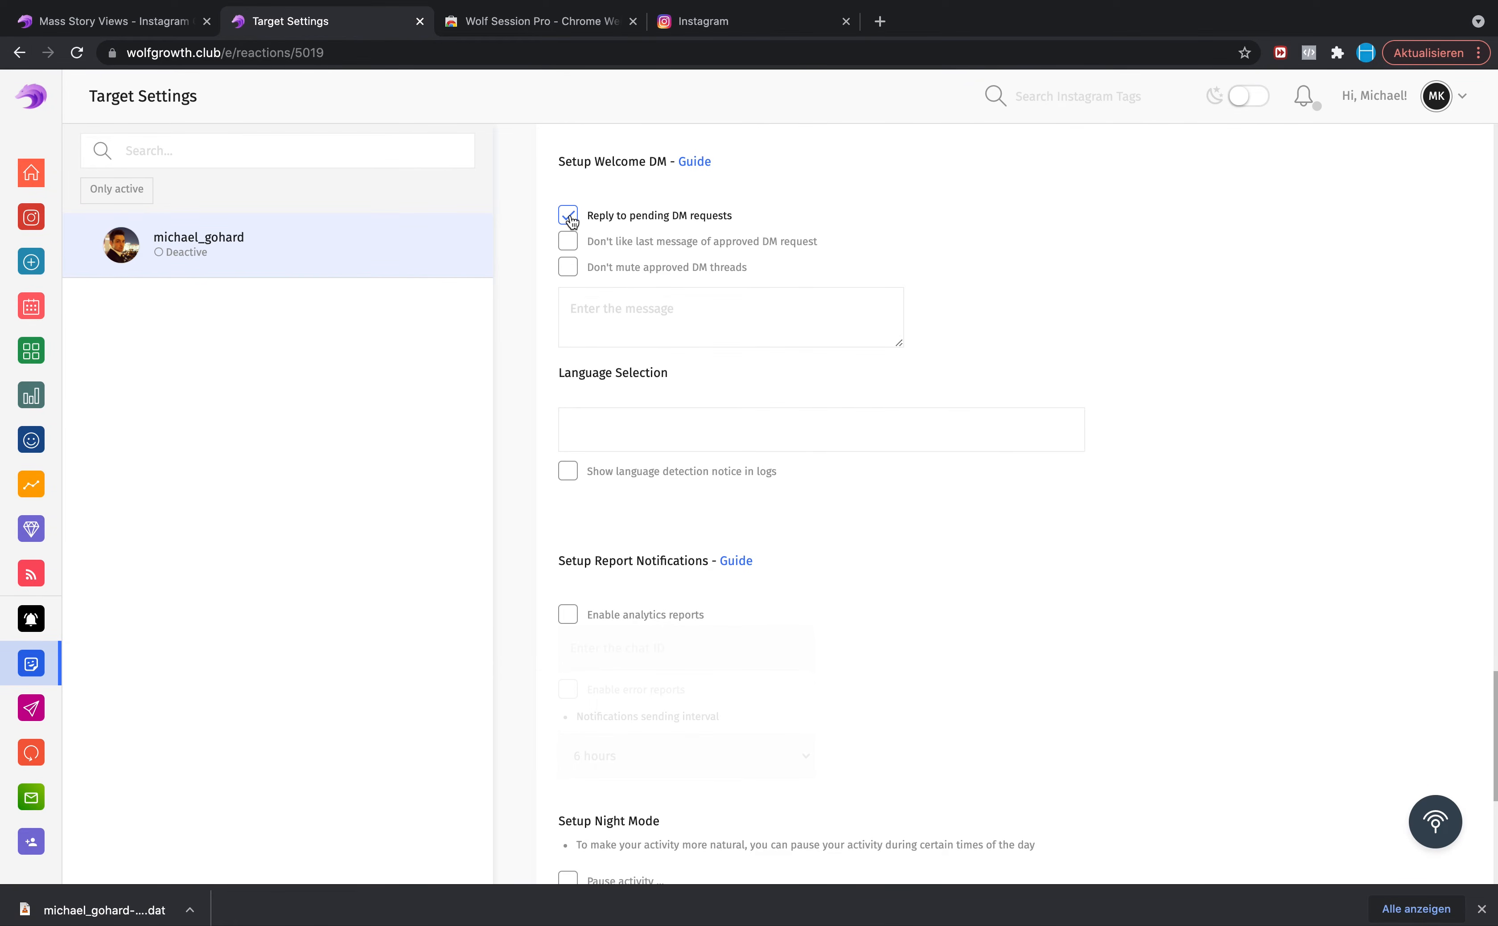
{"action": "left_click", "coordinate": [613, 309]}
{"action": "left_click", "coordinate": [567, 222]}
Review the report notification, night mode and on/off status settings, and recheck the chosen story reactions
{"action": "scroll", "coordinate": [710, 502], "scroll_direction": "down", "scroll_amount": 8}
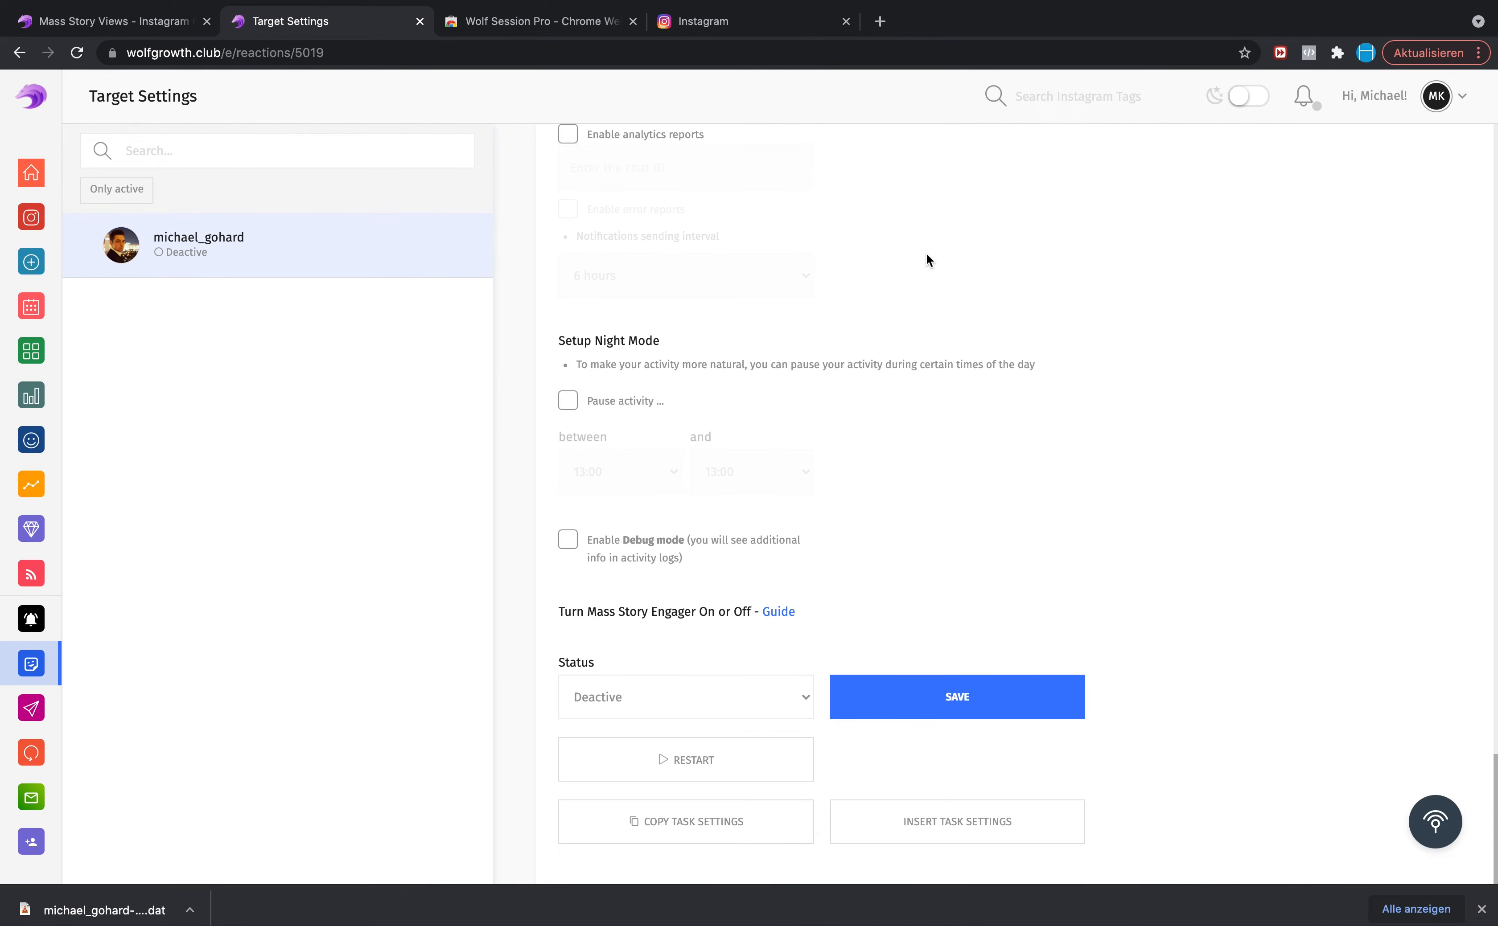
{"action": "scroll", "coordinate": [770, 473], "scroll_direction": "up", "scroll_amount": 3}
{"action": "scroll", "coordinate": [770, 476], "scroll_direction": "up", "scroll_amount": 10}
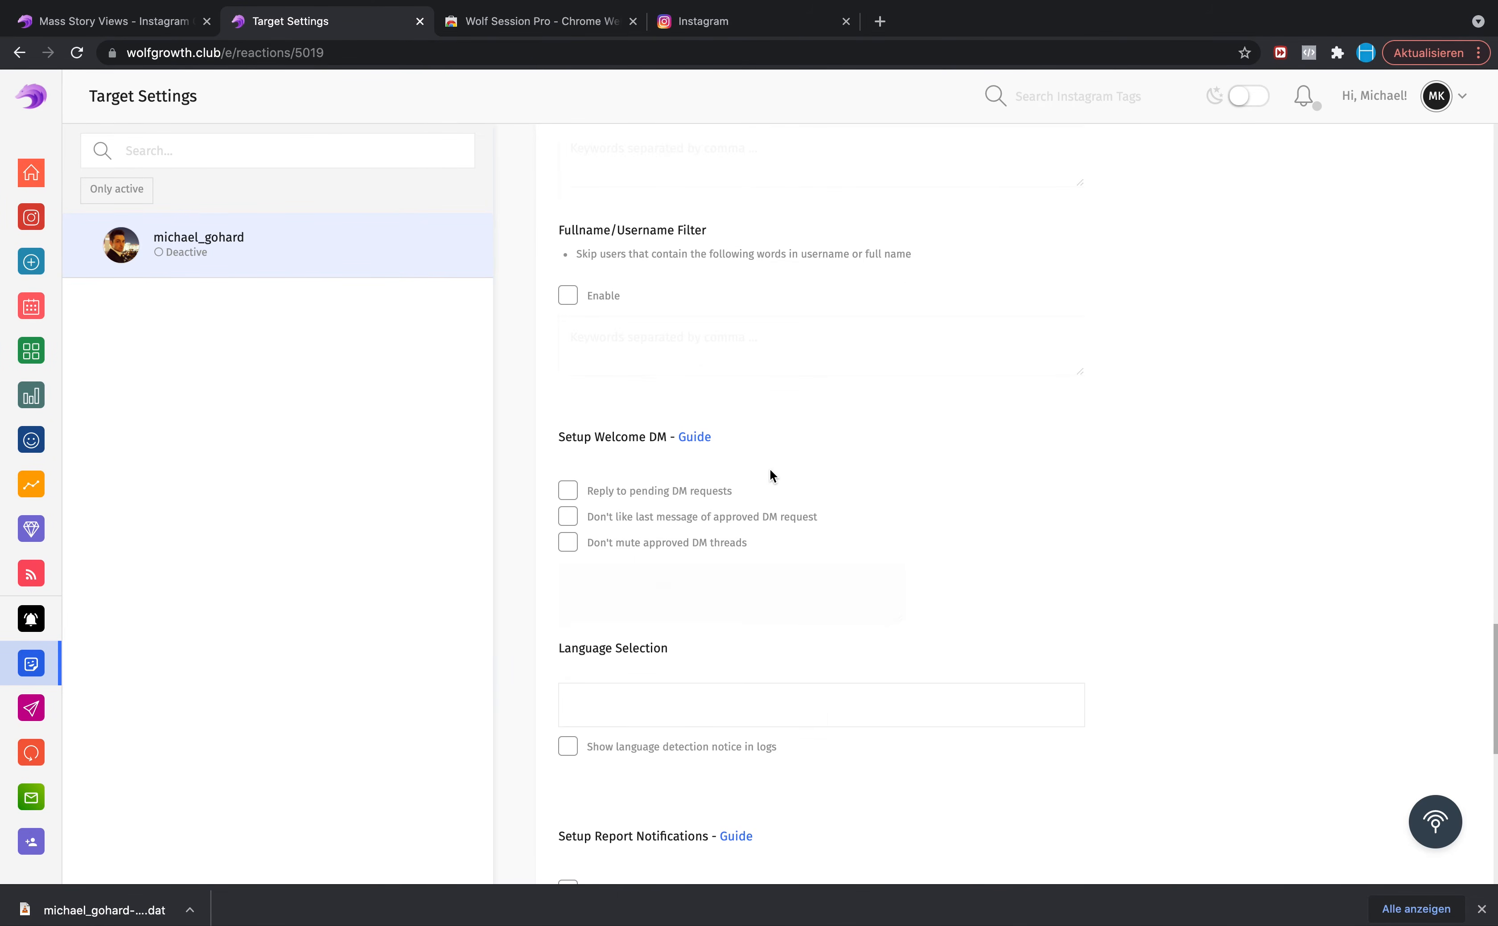
{"action": "scroll", "coordinate": [770, 476], "scroll_direction": "up", "scroll_amount": 10}
{"action": "scroll", "coordinate": [770, 471], "scroll_direction": "up", "scroll_amount": 20}
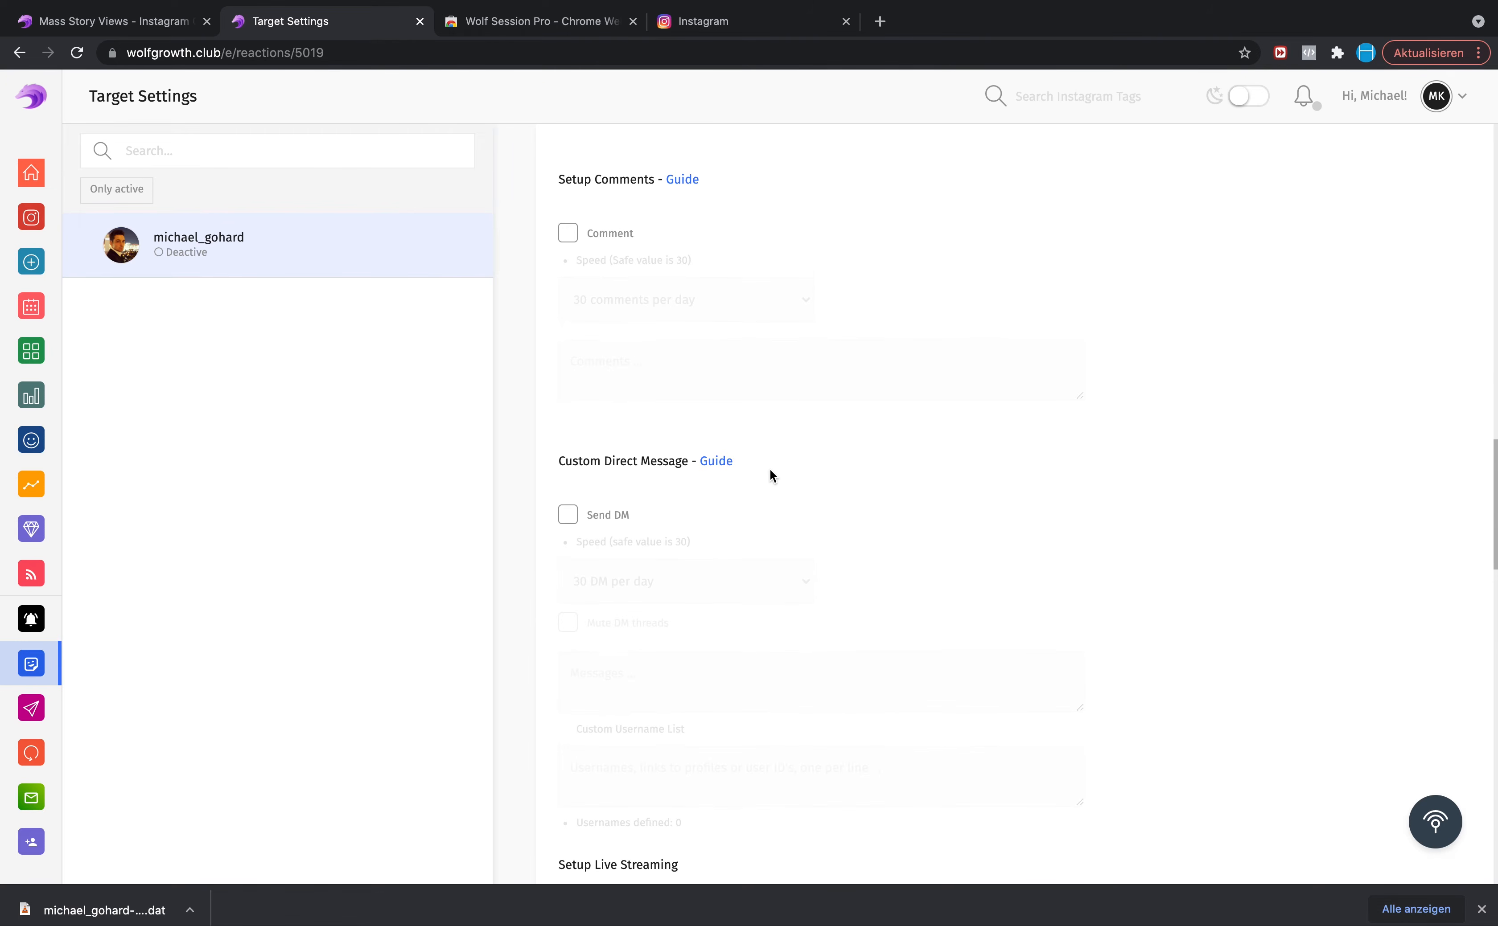
{"action": "scroll", "coordinate": [770, 470], "scroll_direction": "up", "scroll_amount": 12}
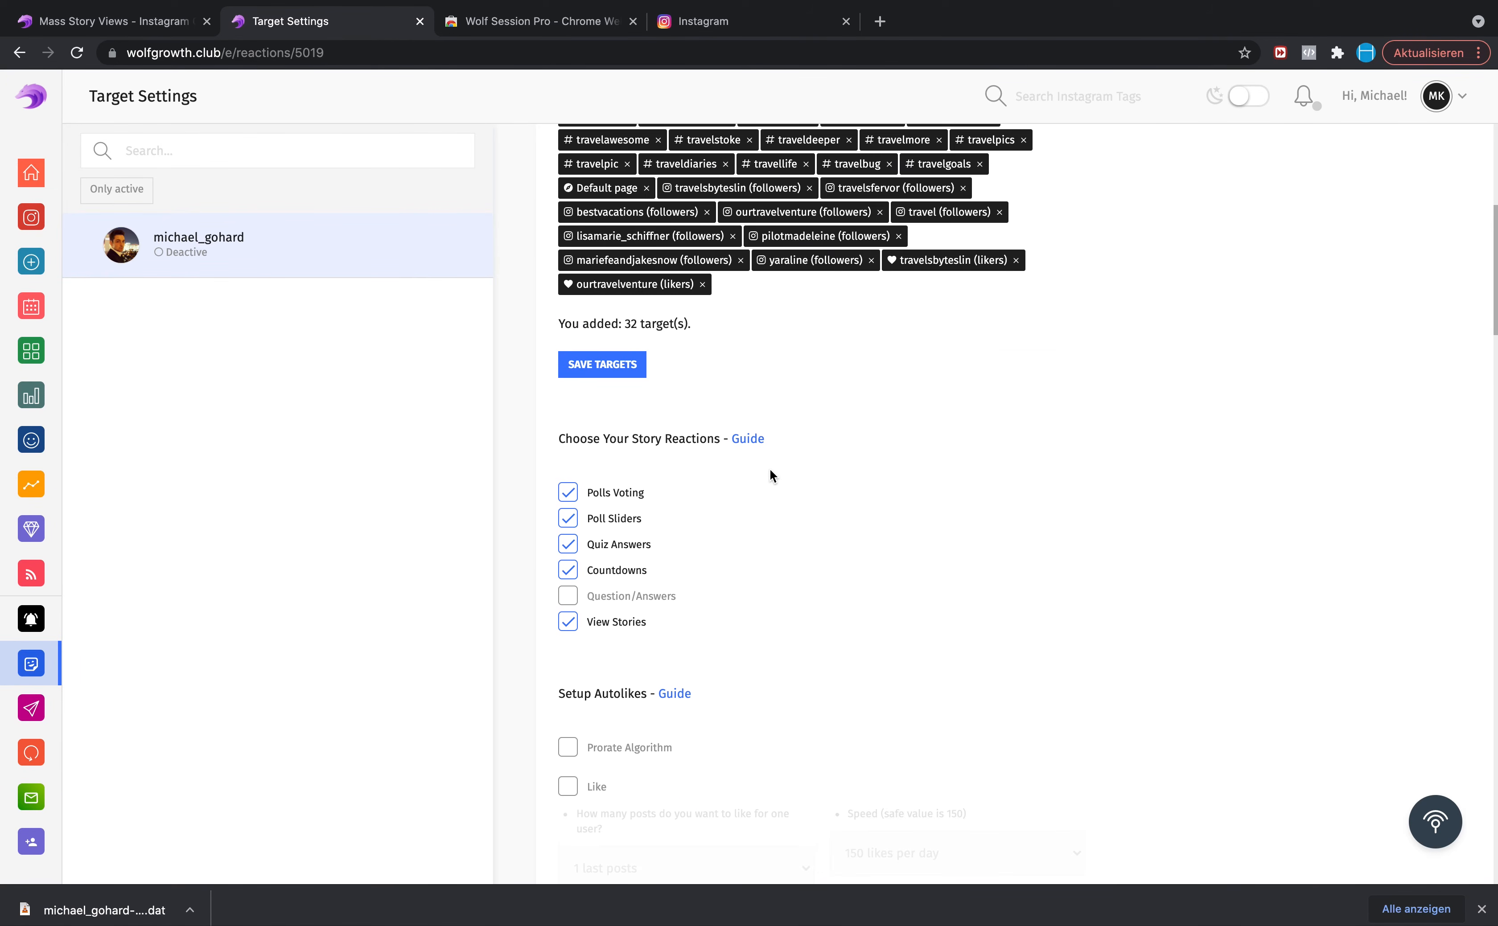
Set the Mass Story Engager status to Active and save the settings
{"action": "scroll", "coordinate": [770, 469], "scroll_direction": "down", "scroll_amount": 20}
{"action": "scroll", "coordinate": [770, 468], "scroll_direction": "down", "scroll_amount": 10}
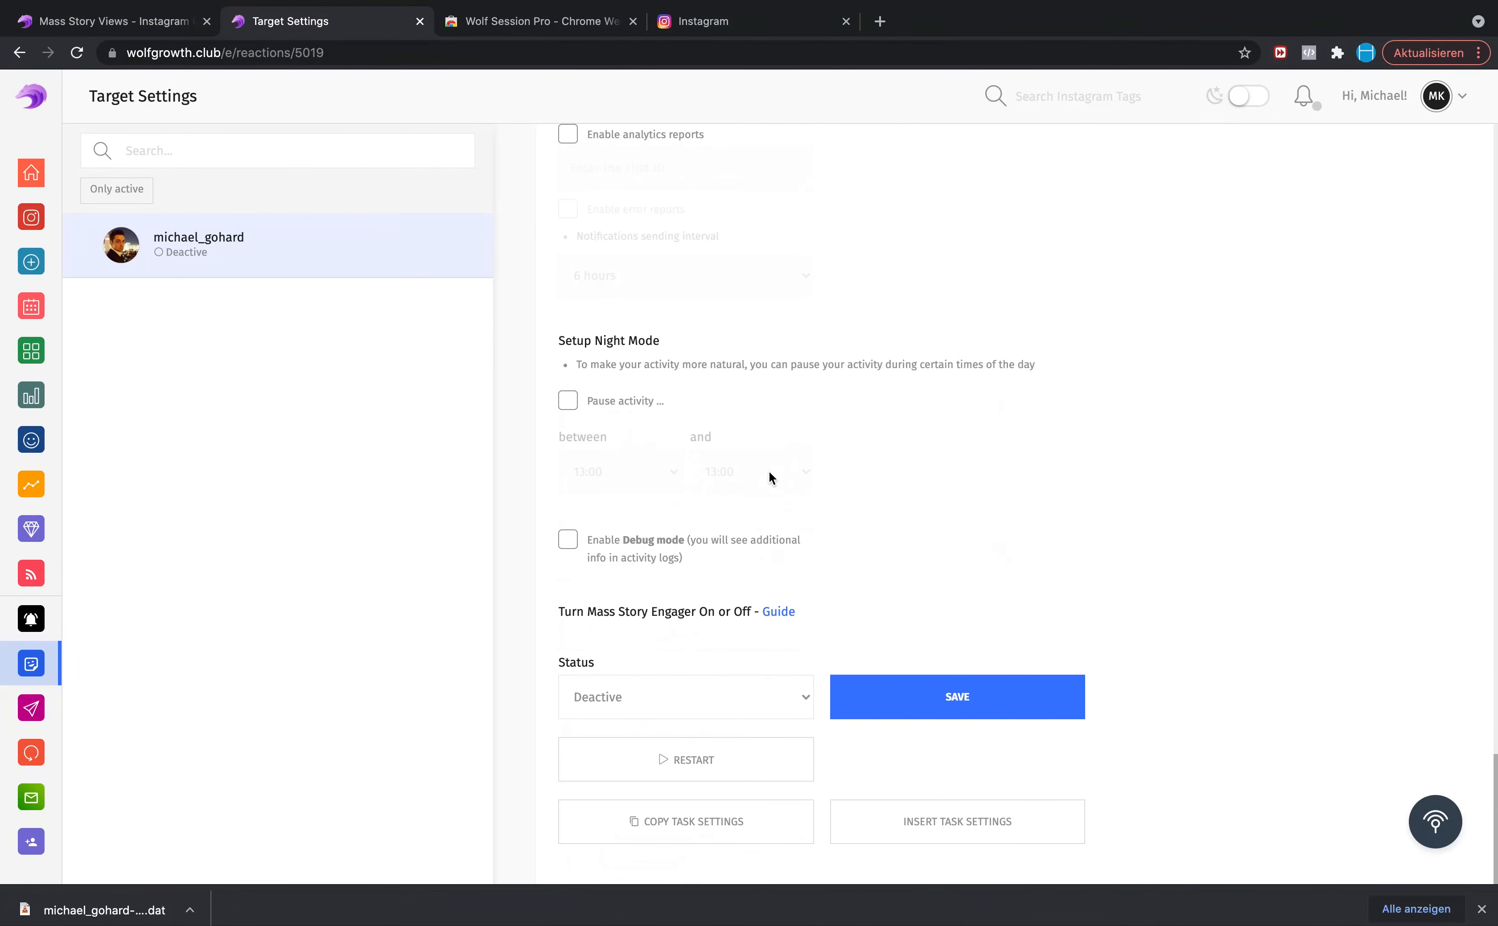
{"action": "left_click", "coordinate": [668, 697]}
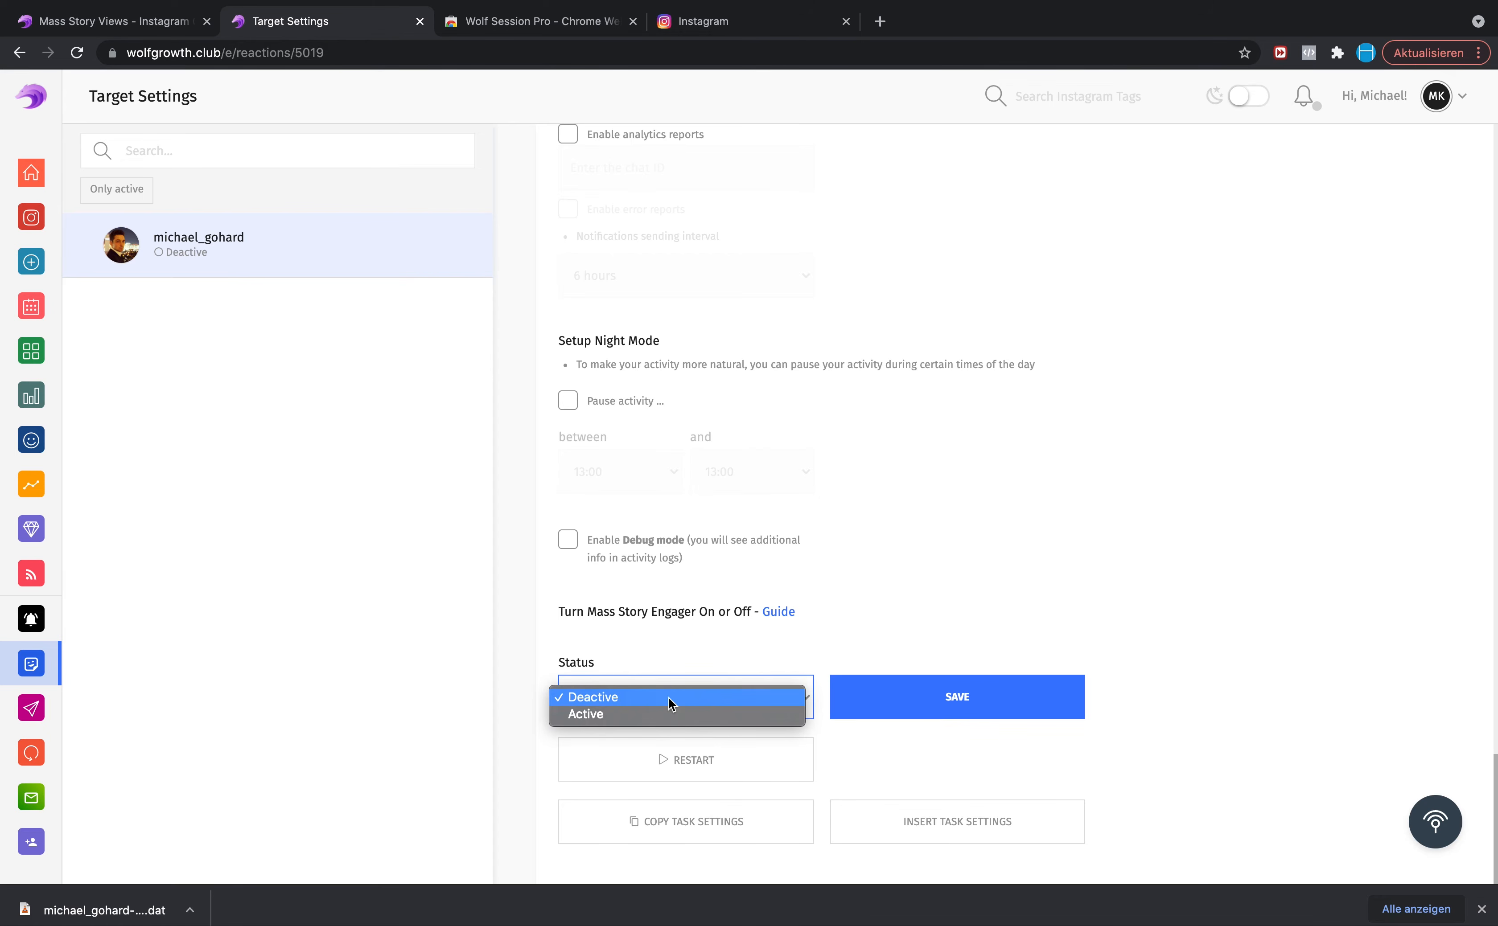
{"action": "left_click", "coordinate": [630, 715]}
{"action": "left_click", "coordinate": [886, 714]}
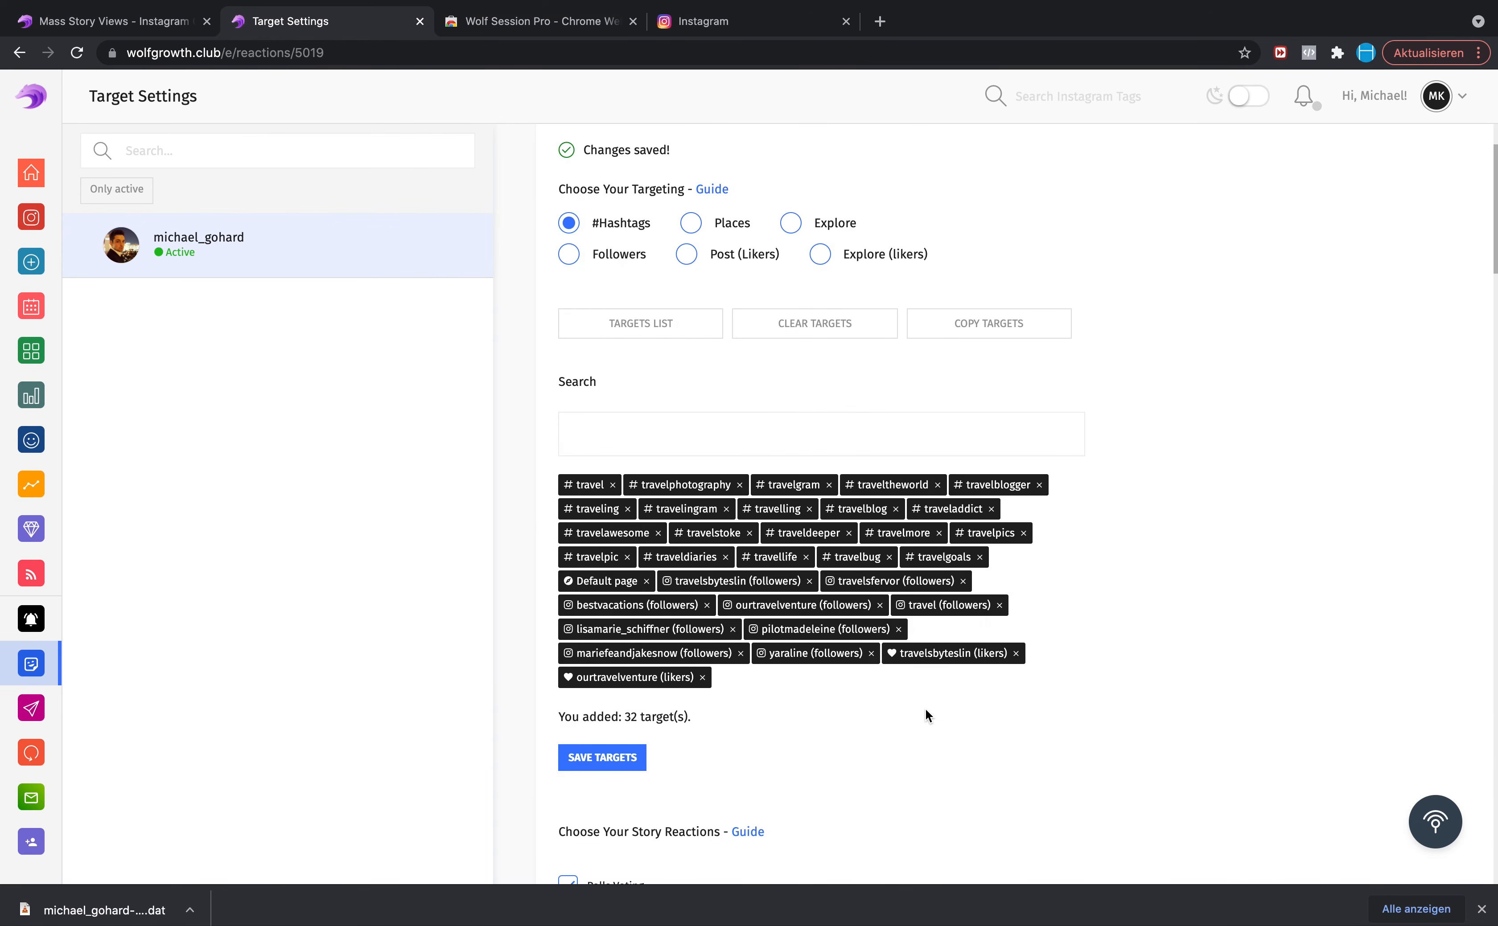
Check the account's Activity Log and its Stats page for recorded reactions
{"action": "scroll", "coordinate": [674, 415], "scroll_direction": "up", "scroll_amount": 2}
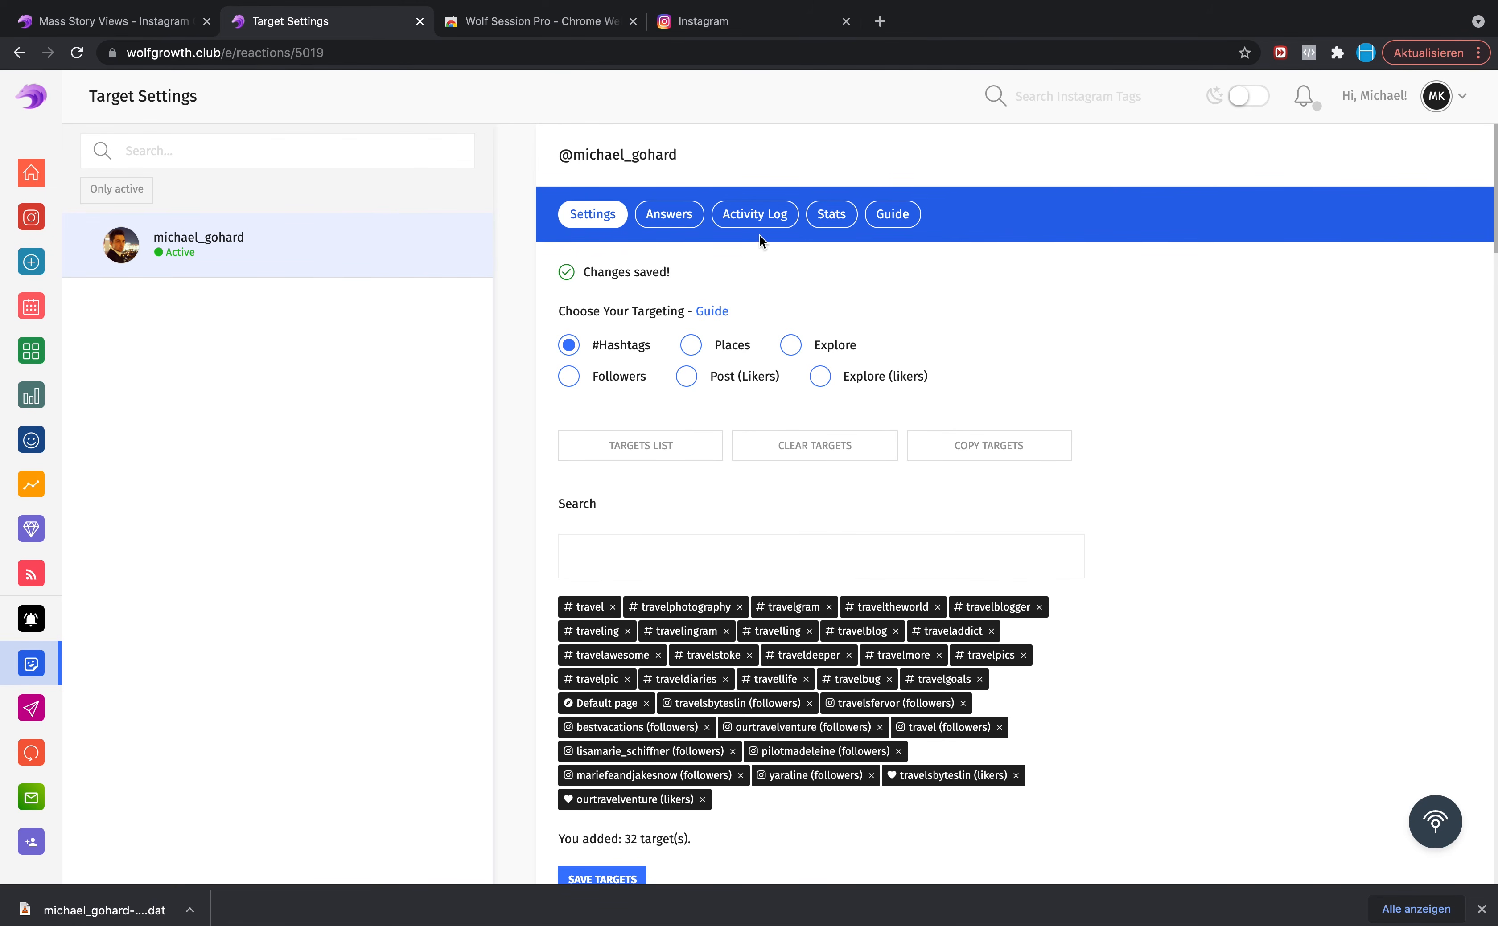
{"action": "left_click", "coordinate": [776, 220]}
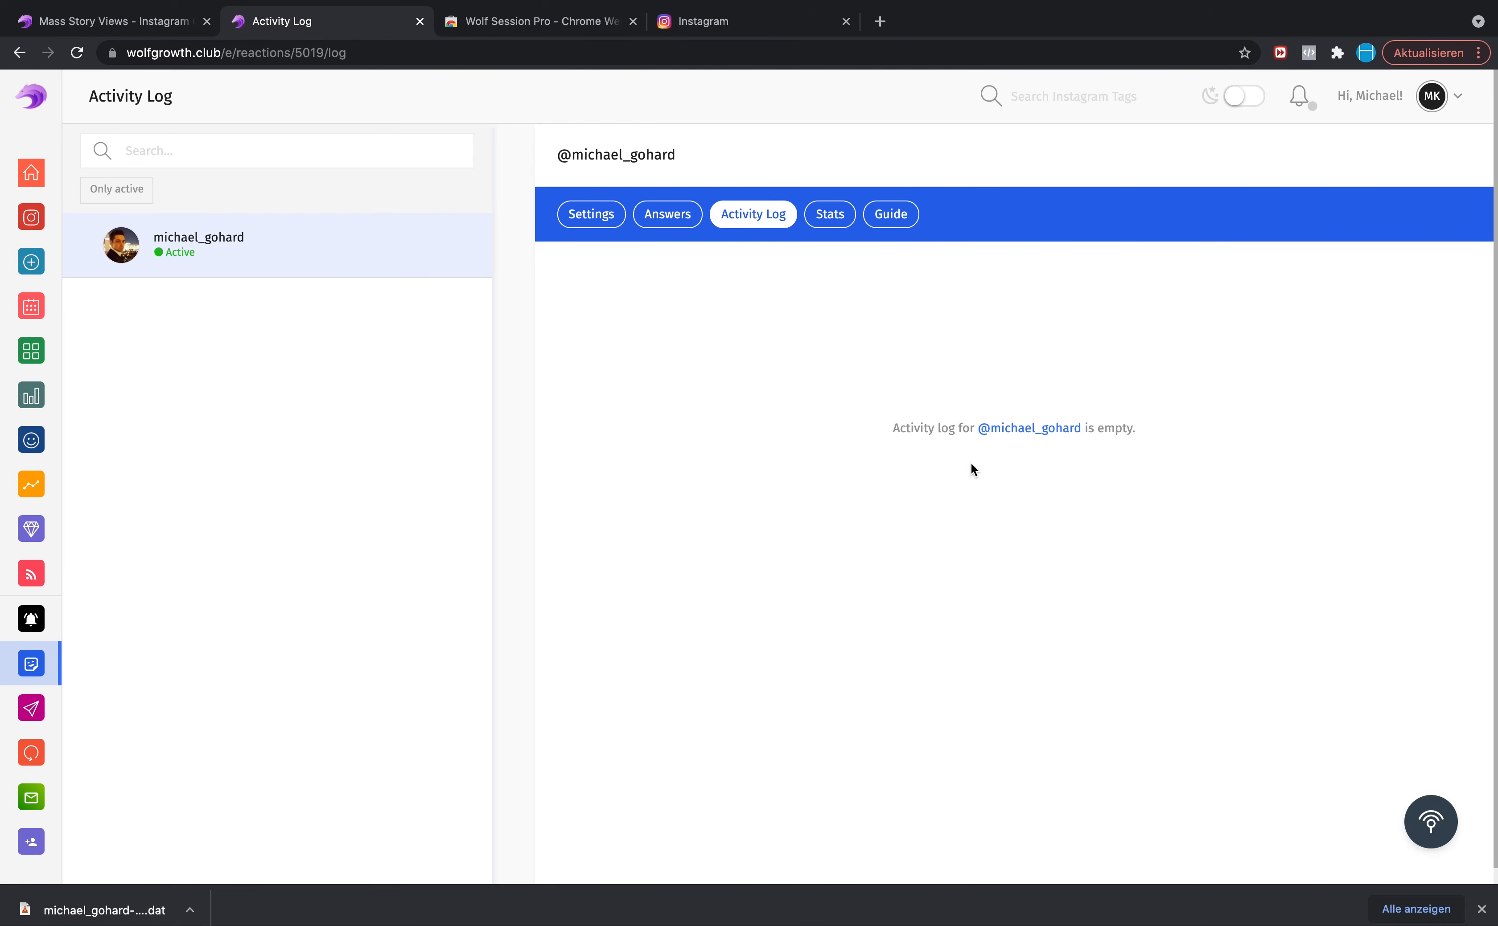
{"action": "left_click_drag", "start_coordinate": [884, 429], "coordinate": [1169, 433]}
{"action": "left_click", "coordinate": [895, 470]}
{"action": "left_click", "coordinate": [831, 229]}
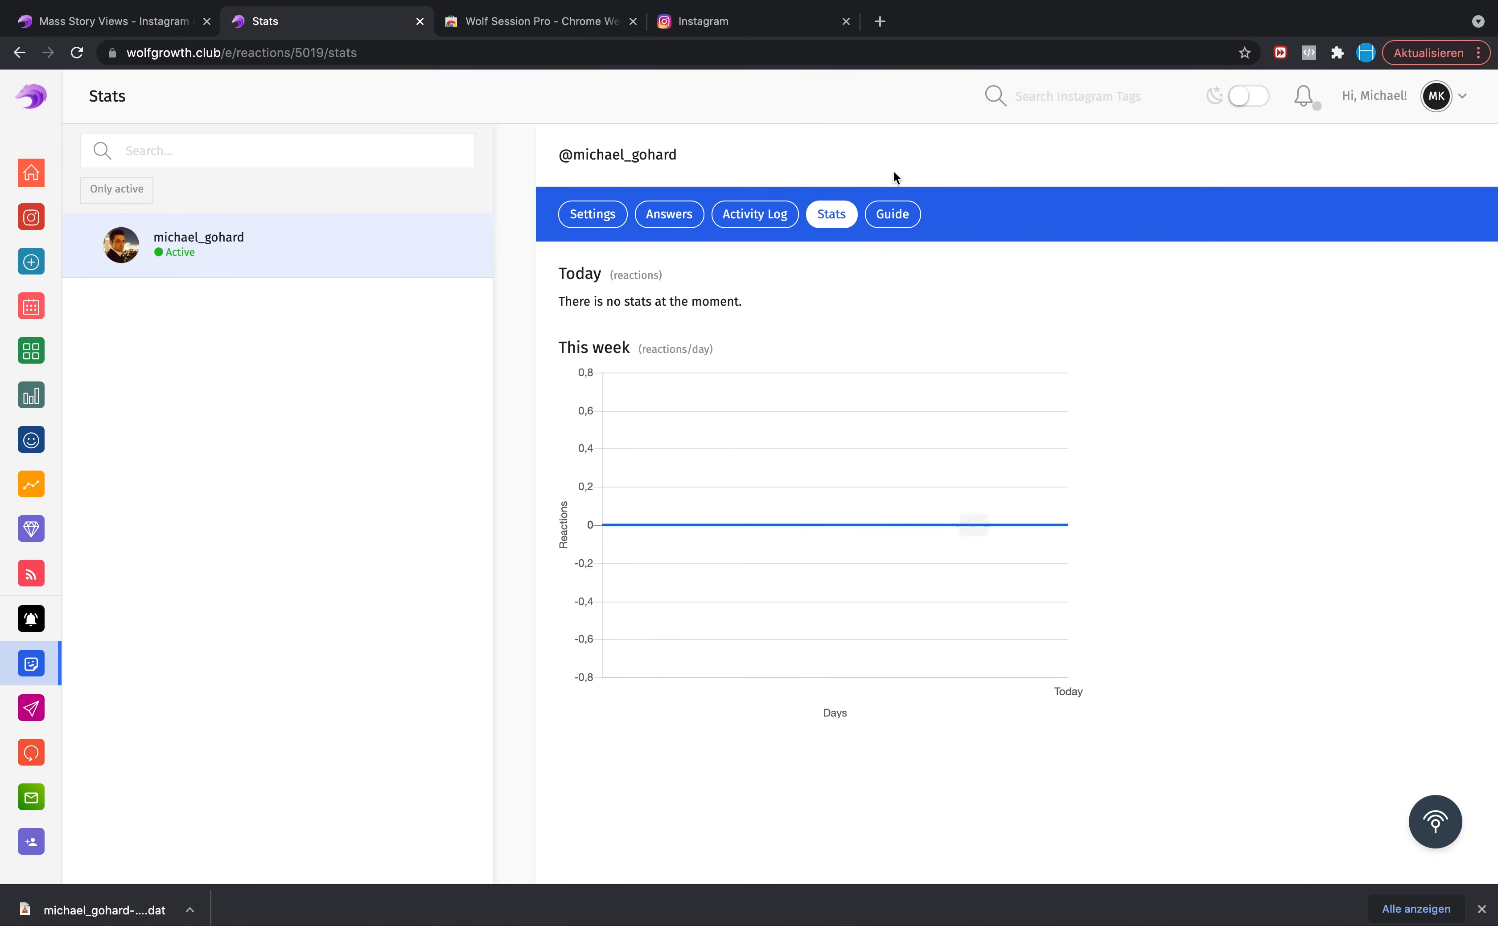
Open the guide and read through its sections on reaction types, daily action limits, DM features, activity logs and stats
{"action": "left_click", "coordinate": [774, 224]}
{"action": "scroll", "coordinate": [749, 486], "scroll_direction": "down", "scroll_amount": 4}
{"action": "scroll", "coordinate": [749, 501], "scroll_direction": "down", "scroll_amount": 12}
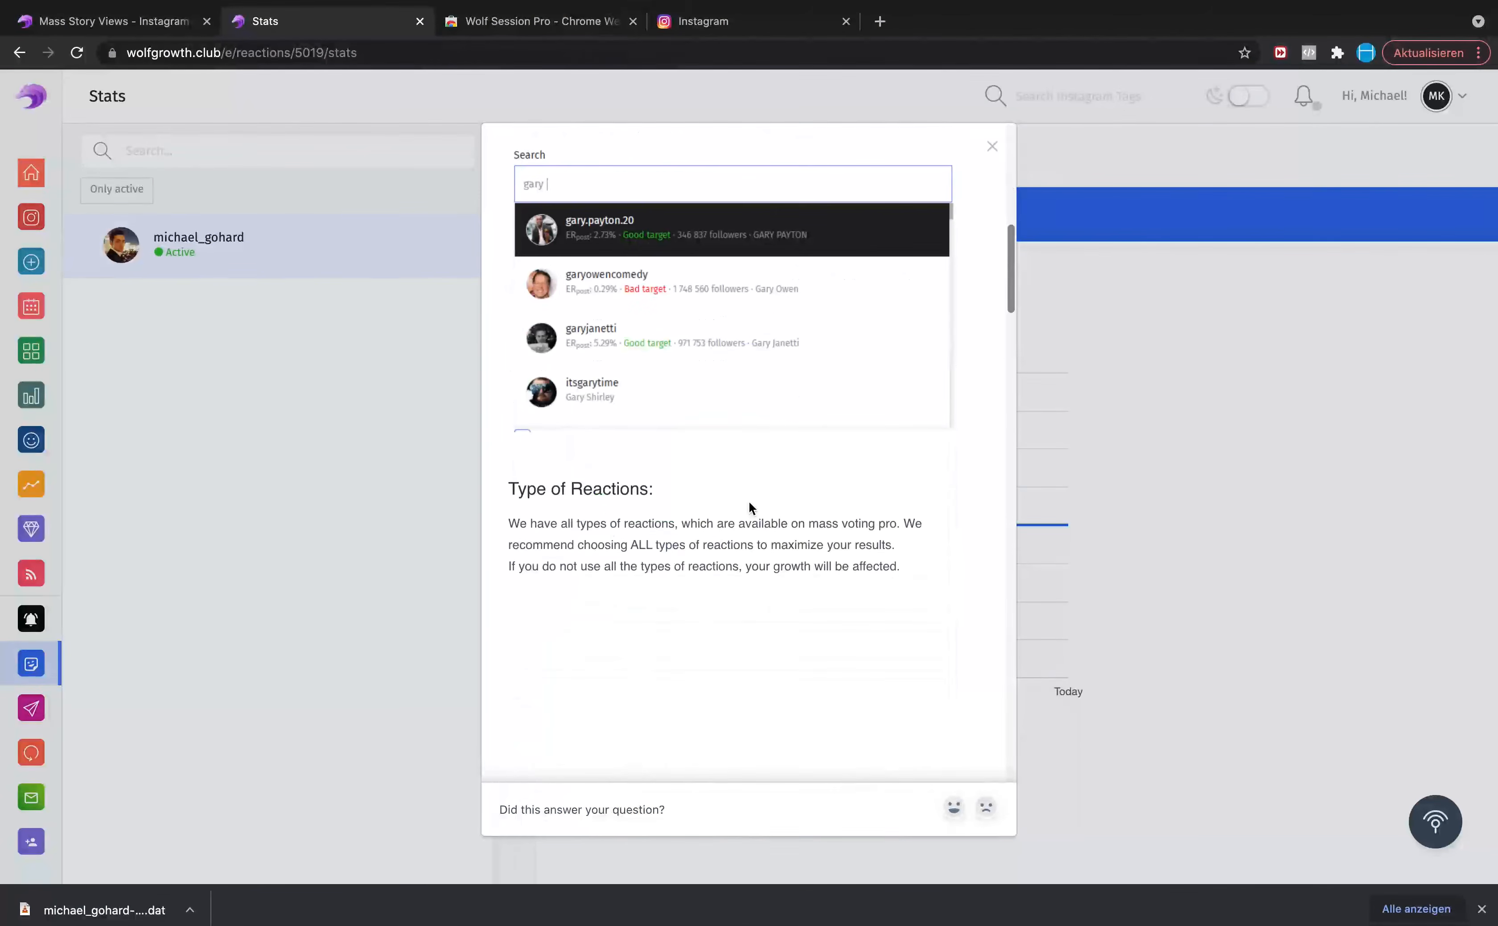
{"action": "scroll", "coordinate": [749, 501], "scroll_direction": "down", "scroll_amount": 20}
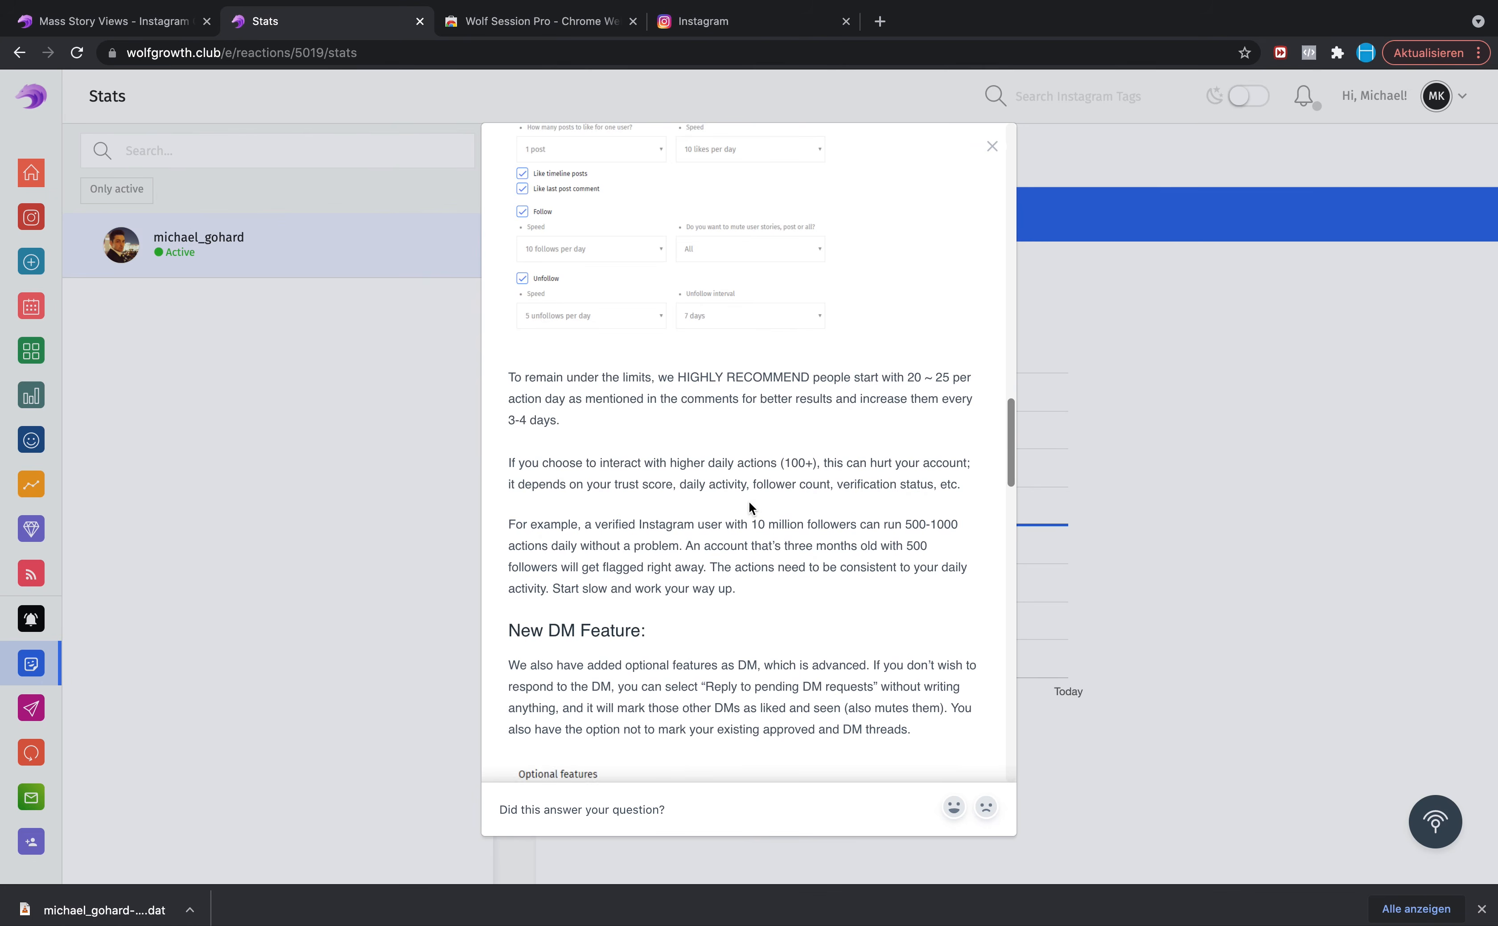
{"action": "scroll", "coordinate": [749, 501], "scroll_direction": "down", "scroll_amount": 12}
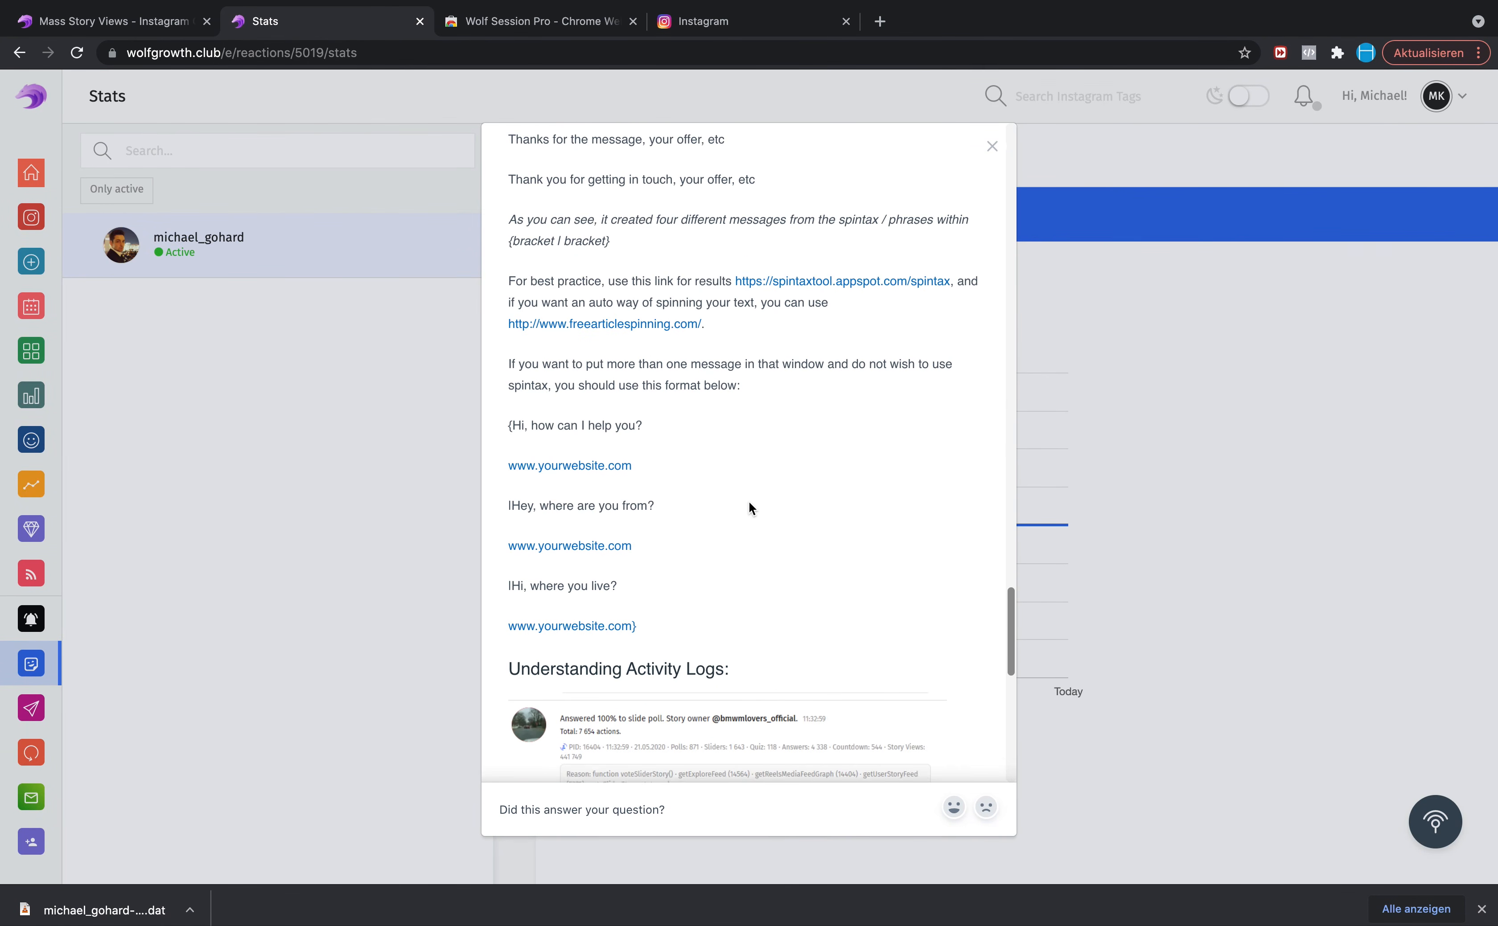
{"action": "scroll", "coordinate": [749, 501], "scroll_direction": "down", "scroll_amount": 5}
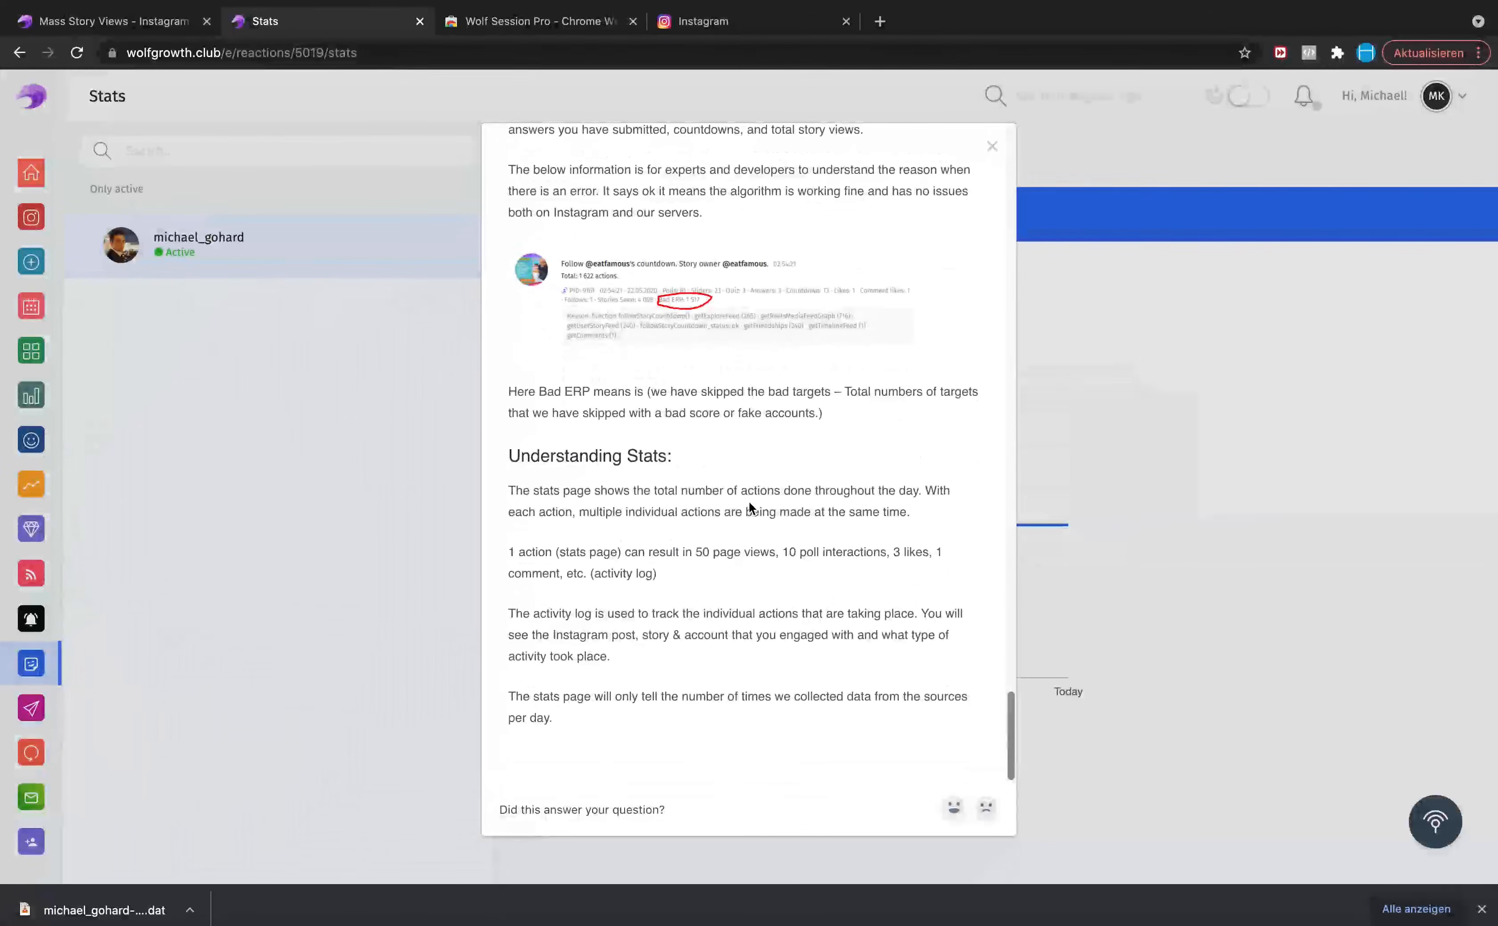